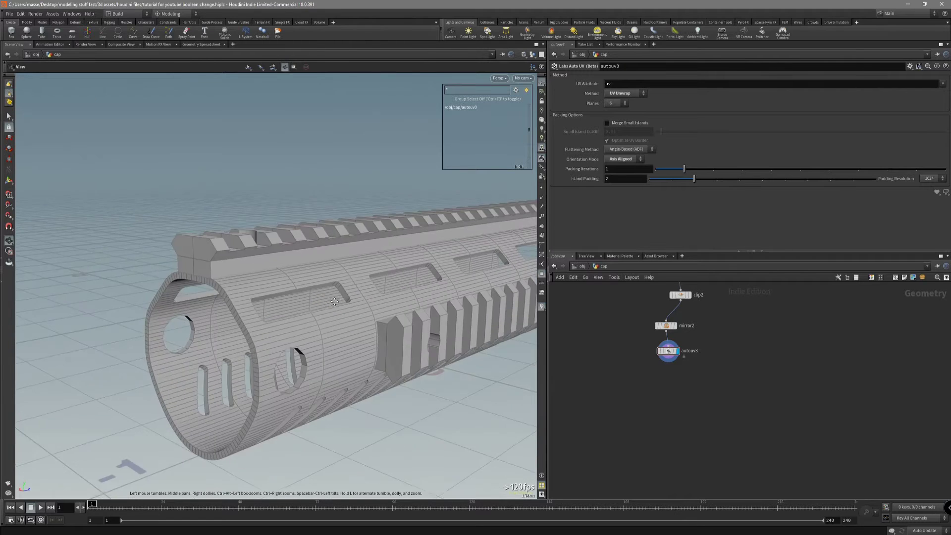
- Examine the handguard's shading and wireframe topology, checking the top rail and the tube as separate pieces
key(shift+w)
scroll(309, 321, up, 3)
key(shift+w)
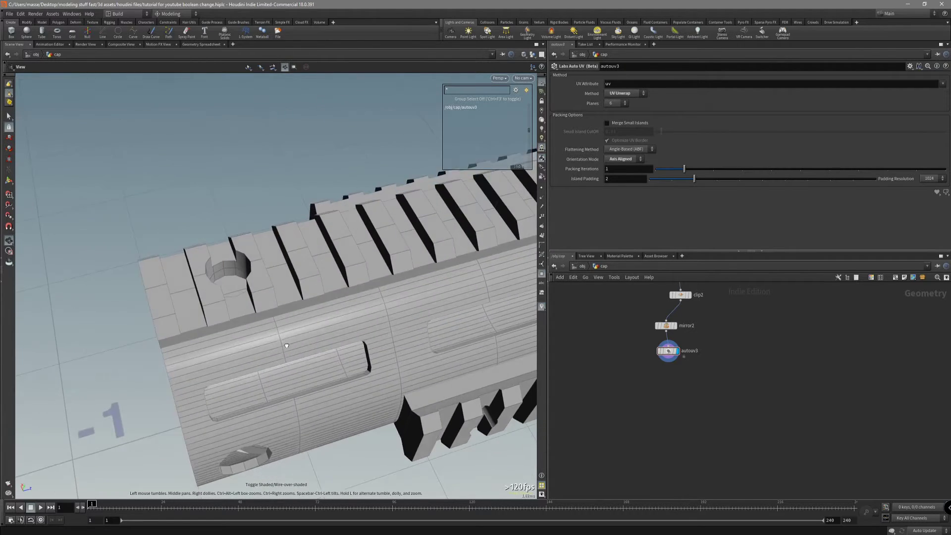
key(shift+w)
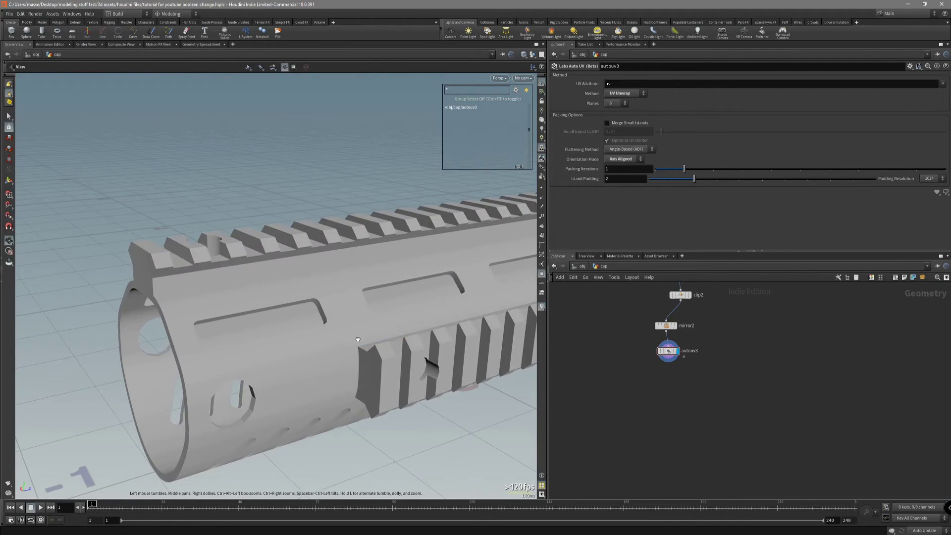
key(shift+w)
key(s)
double_click(326, 292)
double_click(339, 250)
key(Escape)
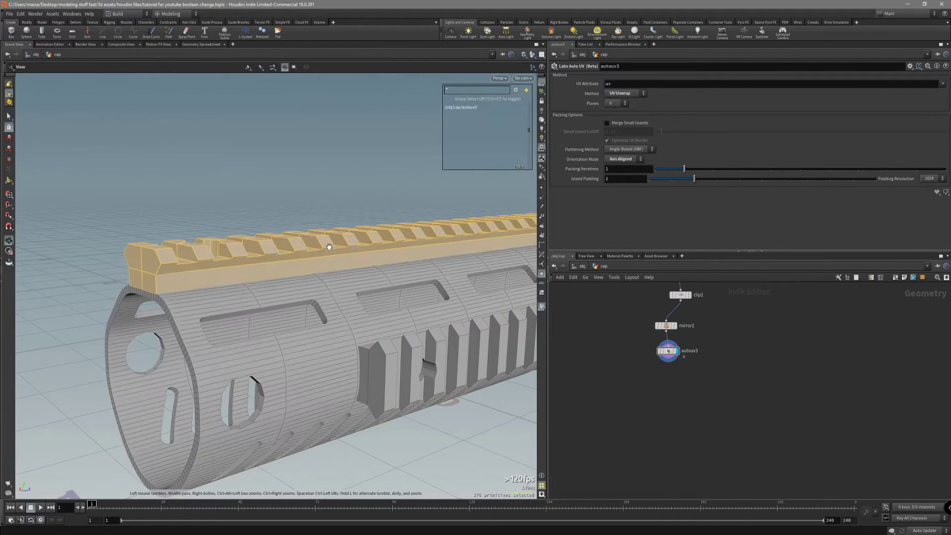
drag(329, 246, 325, 244)
right_drag(325, 244, 361, 310)
click(389, 341)
mouse_move(389, 342)
mouse_down()
mouse_move(406, 306)
mouse_move(384, 336)
mouse_move(408, 308)
mouse_move(382, 327)
mouse_move(357, 320)
mouse_move(310, 328)
mouse_move(290, 316)
mouse_move(307, 339)
mouse_move(253, 327)
mouse_move(234, 344)
mouse_up()
key(shift+w)
key(shift+w)
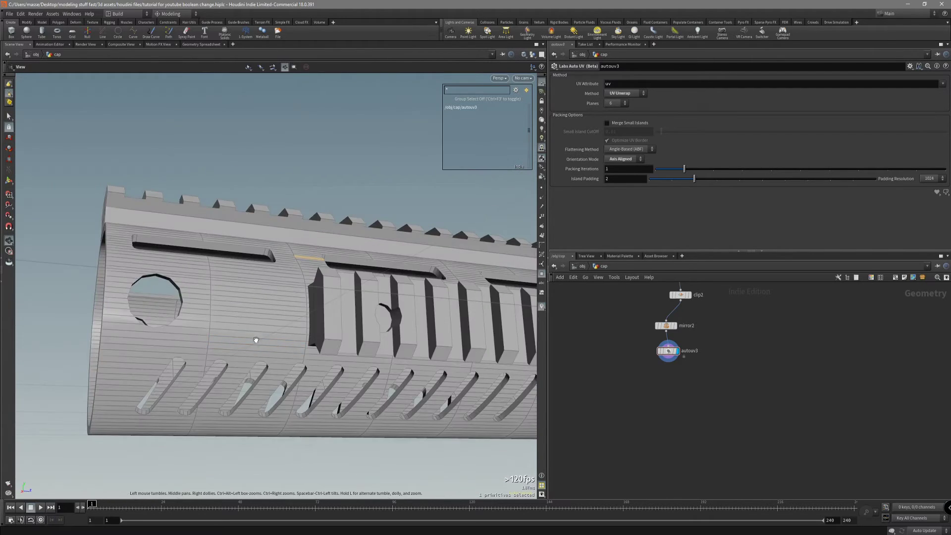
- Examine the tube's diagonal slots, side cutouts and side rail up close, in both wireframe and plain shading
right_drag(256, 340, 312, 342)
drag(312, 342, 310, 325)
right_drag(310, 325, 427, 342)
double_click(300, 349)
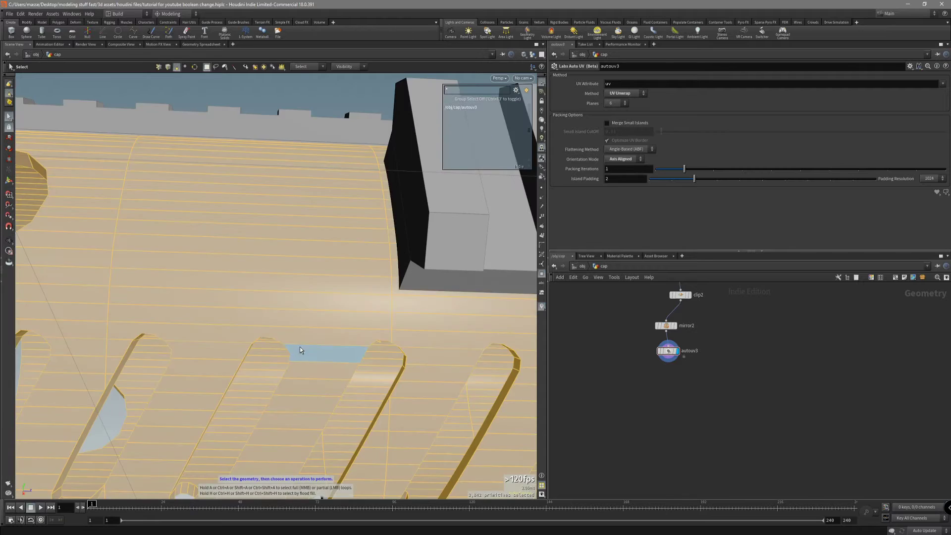
mouse_move(301, 349)
mouse_down()
mouse_move(322, 348)
mouse_move(302, 330)
mouse_up()
key(3)
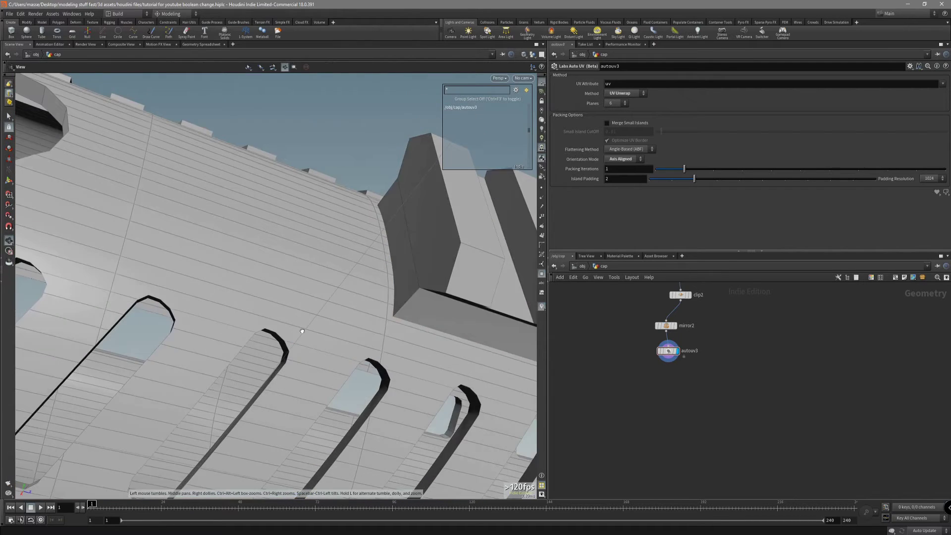
key(shift+w)
mouse_move(301, 330)
right_down()
mouse_move(327, 349)
mouse_move(265, 291)
right_up()
drag(265, 291, 374, 361)
key(4)
click(388, 327)
middle_drag(387, 326, 299, 376)
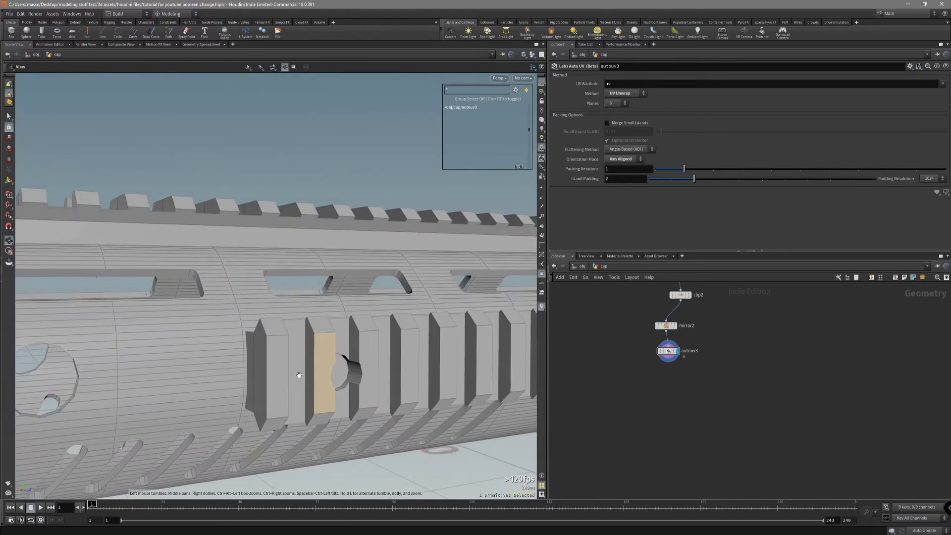
right_drag(299, 376, 460, 322)
drag(461, 322, 447, 343)
right_drag(446, 343, 265, 321)
key(shift+w)
drag(265, 321, 322, 407)
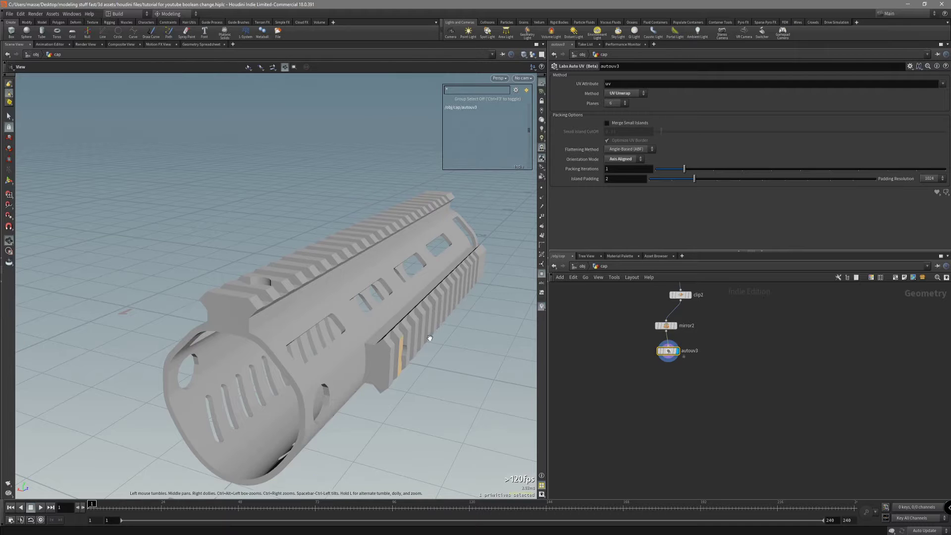
- Examine the handguard's UV layout and return to the perspective view
key(space+5)
middle_drag(365, 347, 394, 328)
right_drag(393, 328, 306, 298)
middle_drag(306, 298, 337, 332)
key(space+1)
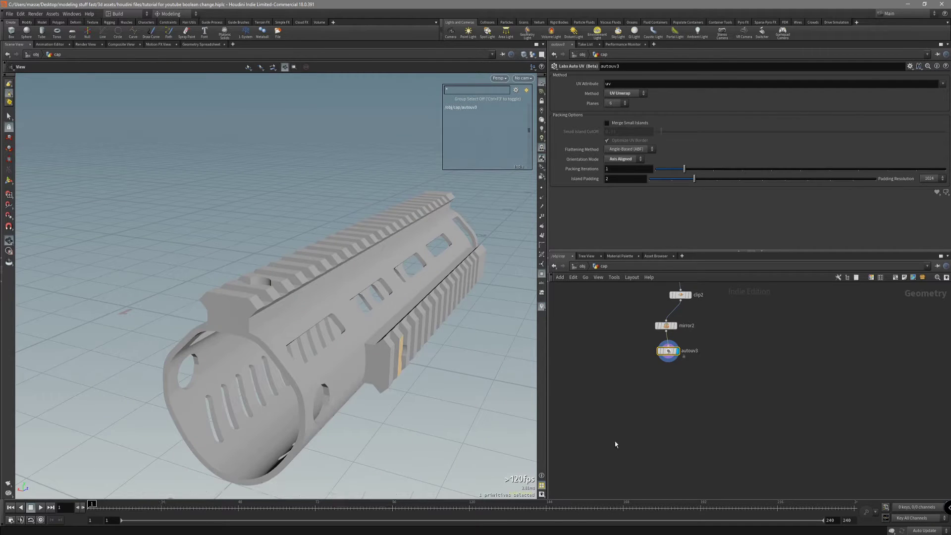
- Add an Exploded View node after autouv3 to separate the rails from the tube
key(Tab)
text(exploded)
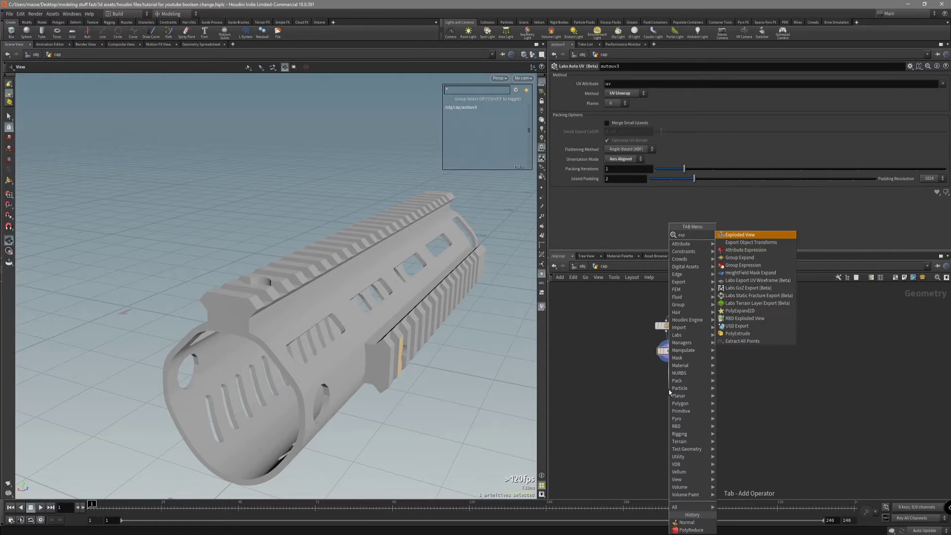
key(Return)
click(678, 389)
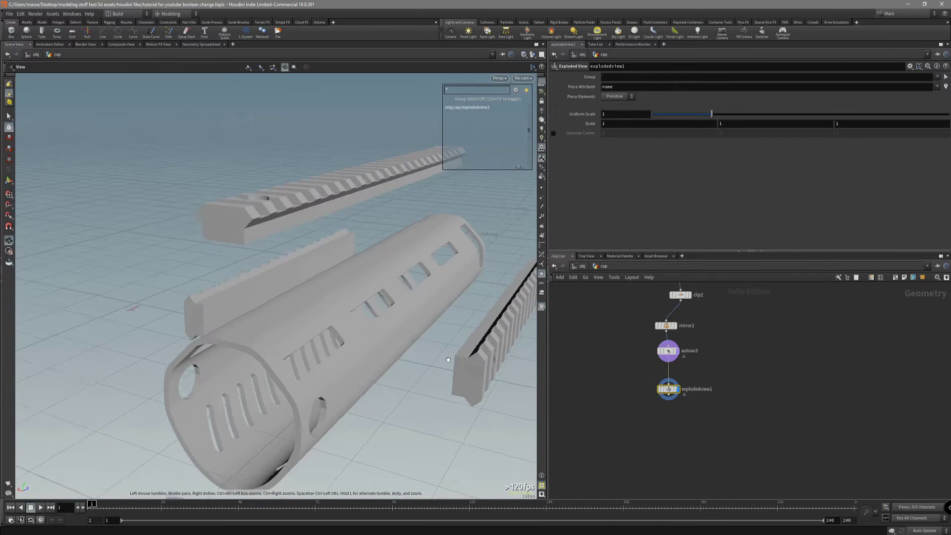
mouse_move(474, 366)
alt+mouse_down()
mouse_move(435, 359)
mouse_move(439, 347)
mouse_move(459, 363)
alt+mouse_up()
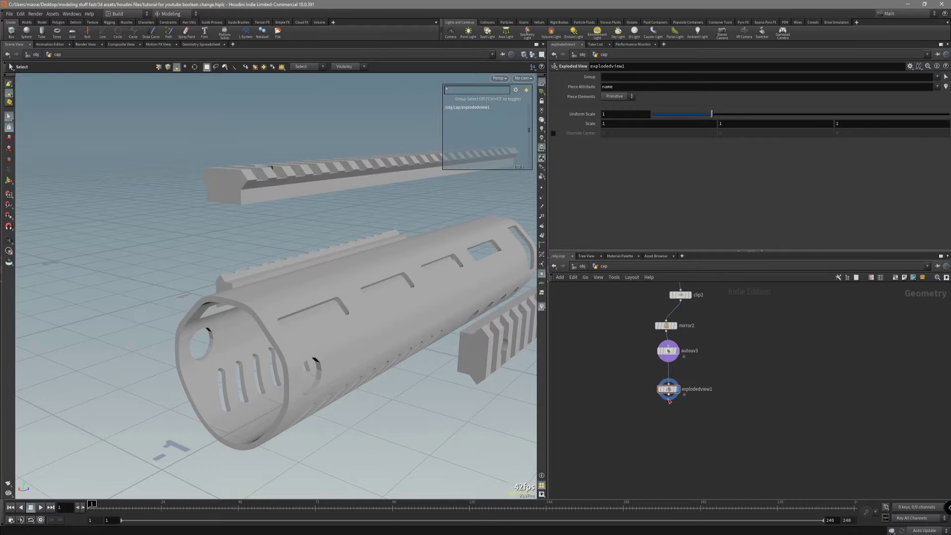
- Add a Split node fed by explodedview1
key(Tab)
text(split)
key(Return)
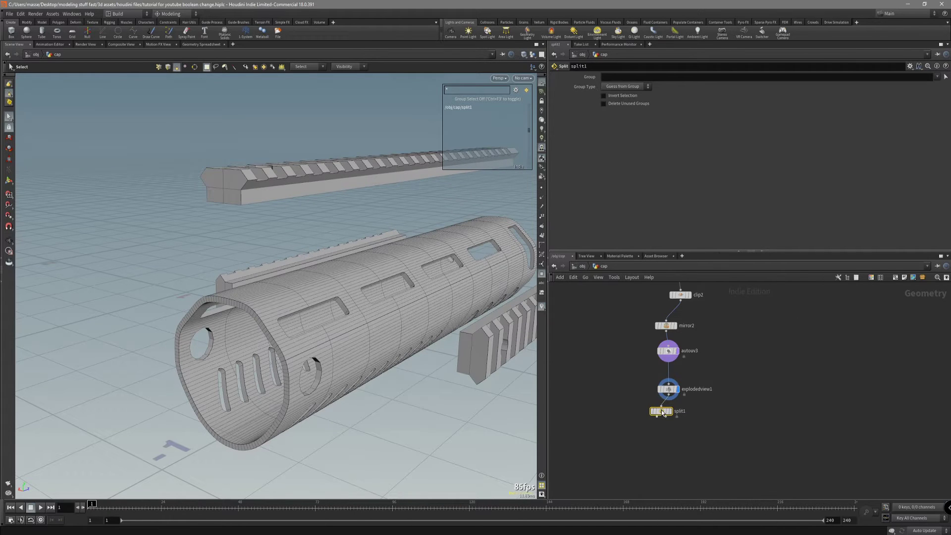
click(656, 412)
- Set the Split group to all primitives of the slotted tube
alt+drag(380, 285, 400, 304)
drag(461, 255, 420, 284)
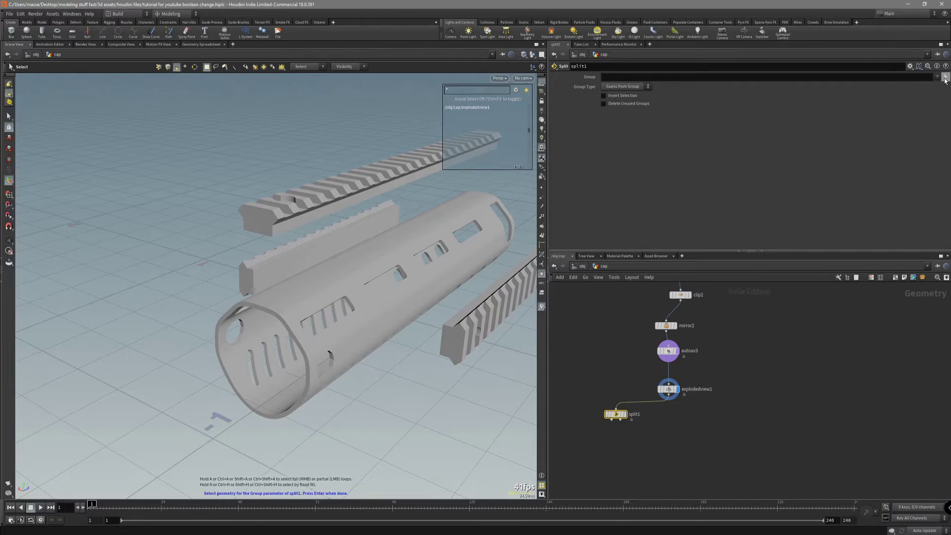
double_click(396, 294)
alt+drag(392, 295, 385, 333)
key(Return)
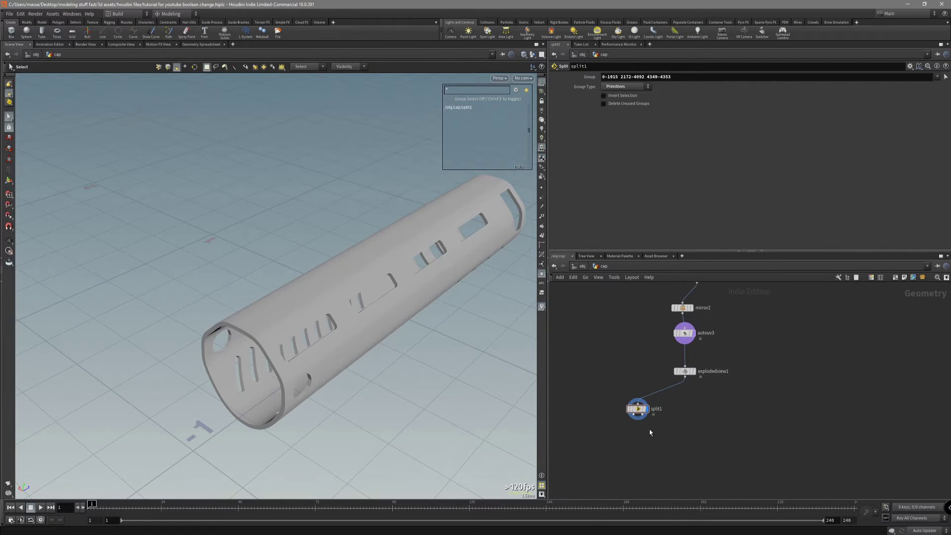
- Add a Labs Voxel Mesh node to the Split's selected-geometry output and display its result
key(Tab)
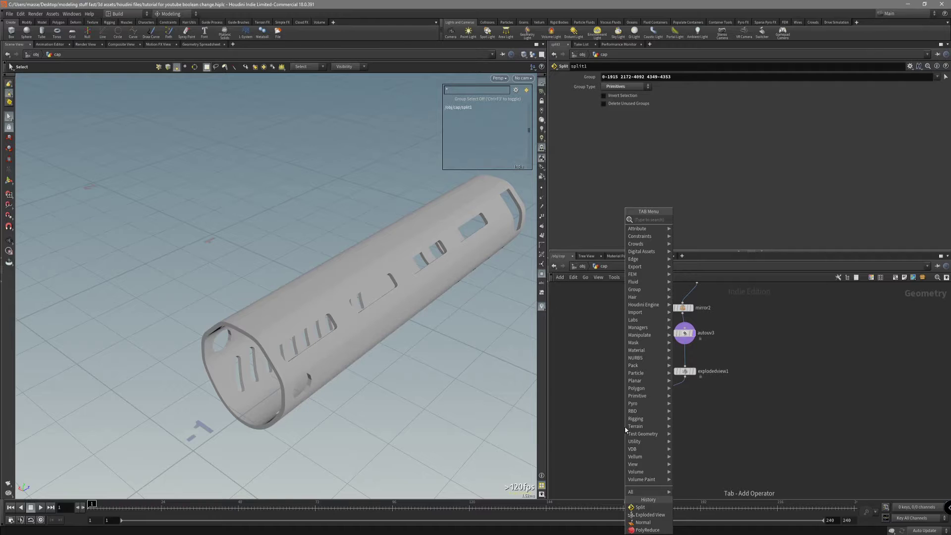
text(vox)
key(Return)
click(625, 430)
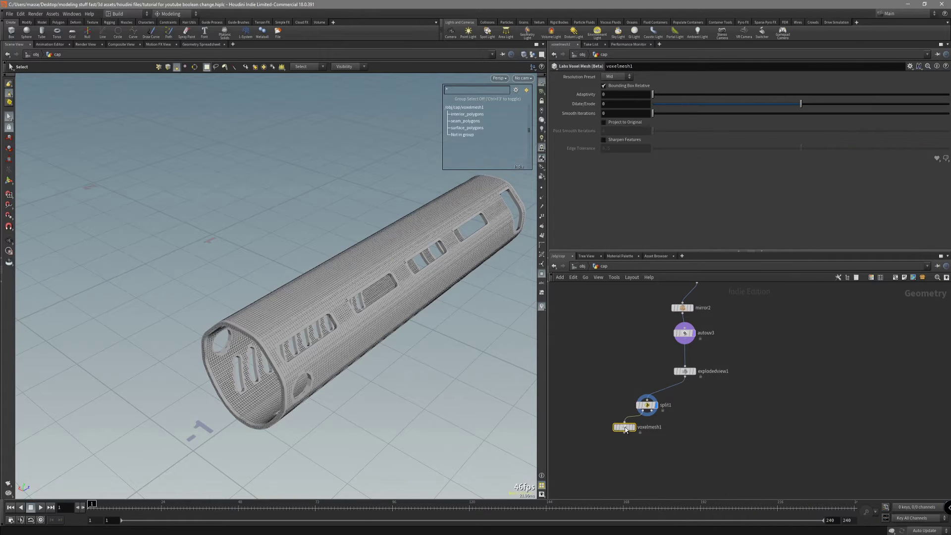
click(614, 430)
click(614, 430)
click(634, 427)
- Apply the saved "high subdiv test" preset to the voxel mesh node
alt+drag(317, 327, 456, 264)
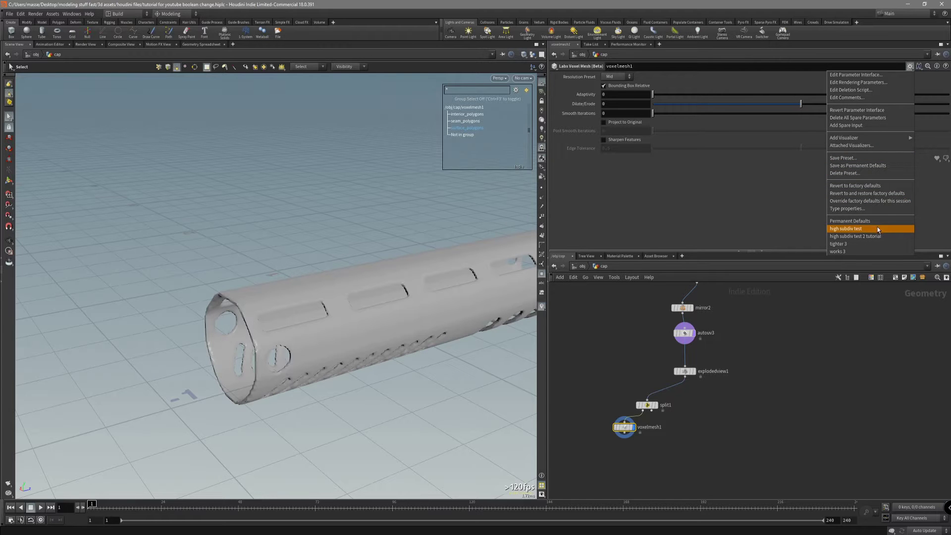
click(878, 229)
key(Escape)
- Examine the remeshed tube's smoothed slots, holes, end opening and interior
drag(328, 302, 356, 290)
right_drag(356, 289, 390, 327)
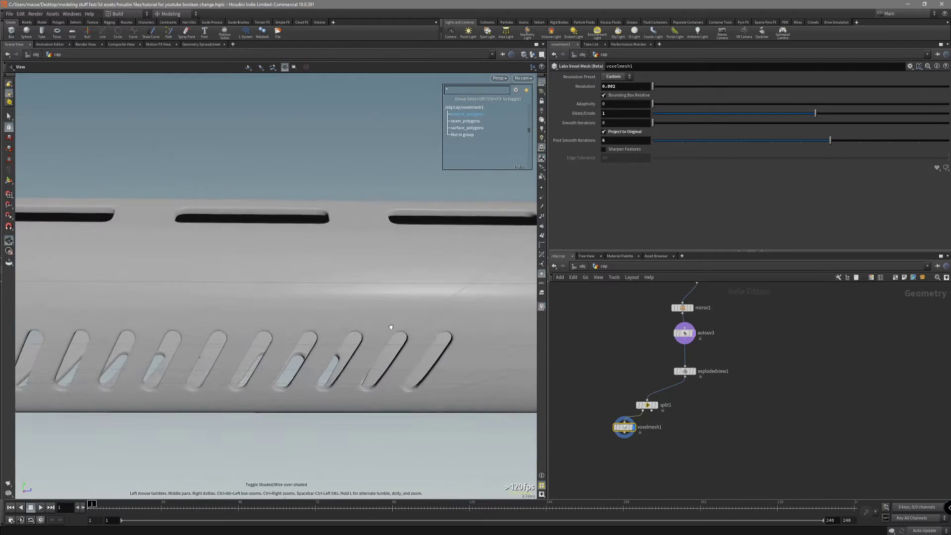
drag(391, 327, 386, 342)
drag(342, 364, 355, 373)
right_drag(355, 373, 99, 347)
drag(99, 347, 146, 344)
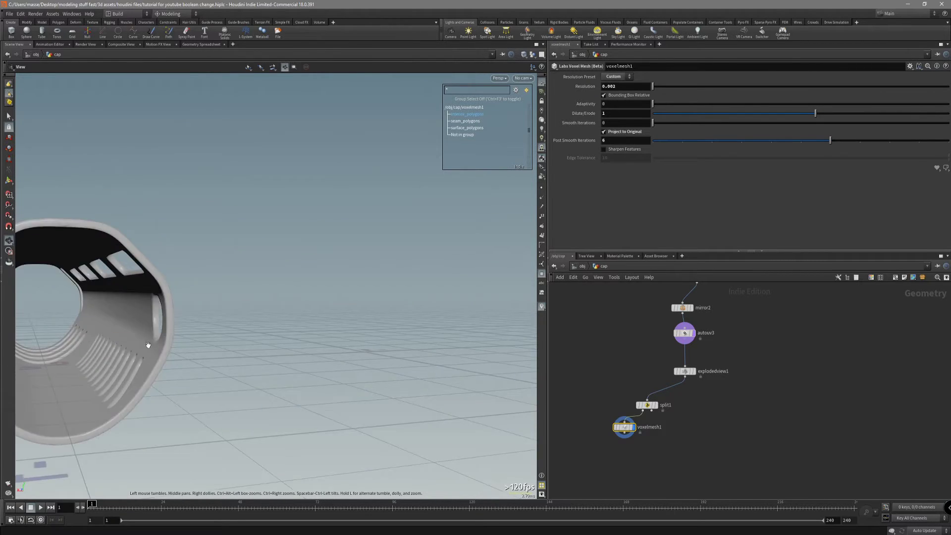
middle_drag(146, 343, 356, 342)
drag(357, 342, 334, 325)
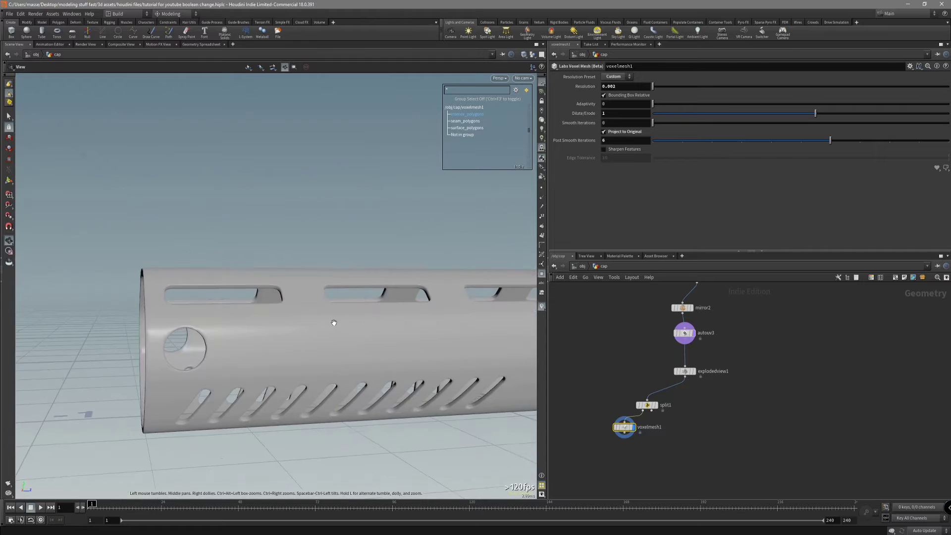
right_drag(333, 325, 278, 331)
drag(278, 332, 307, 355)
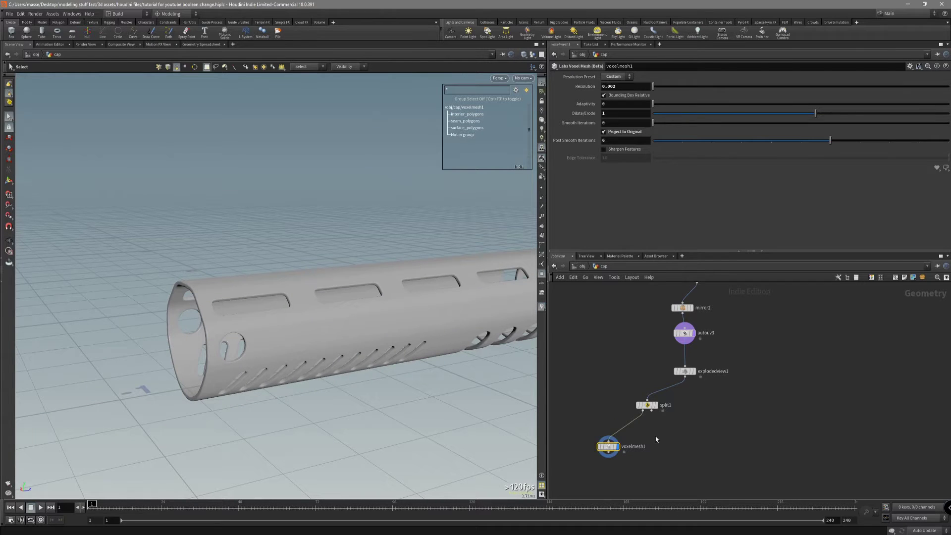
- Add a PolyBevel node to the Split's non-selected output for the rails and display it
click(670, 438)
text(beve)
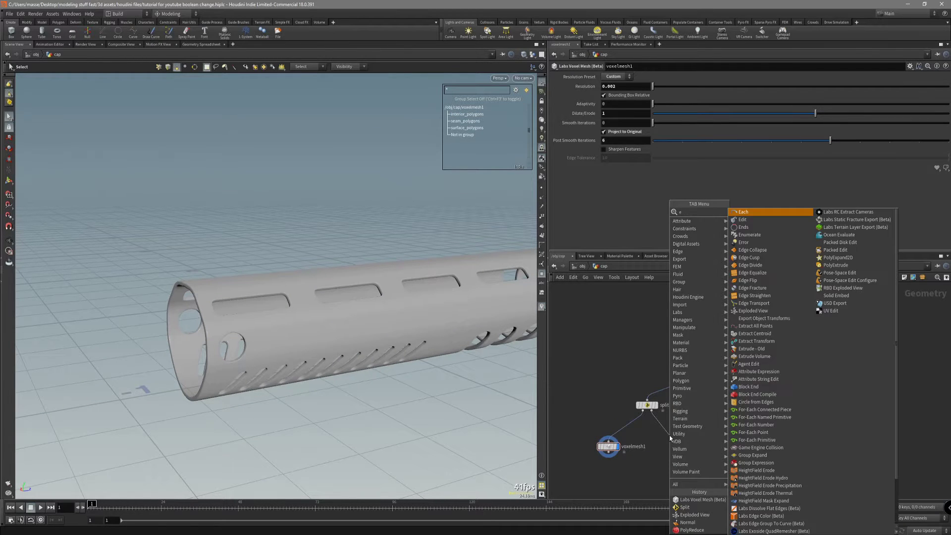
key(Return)
click(677, 438)
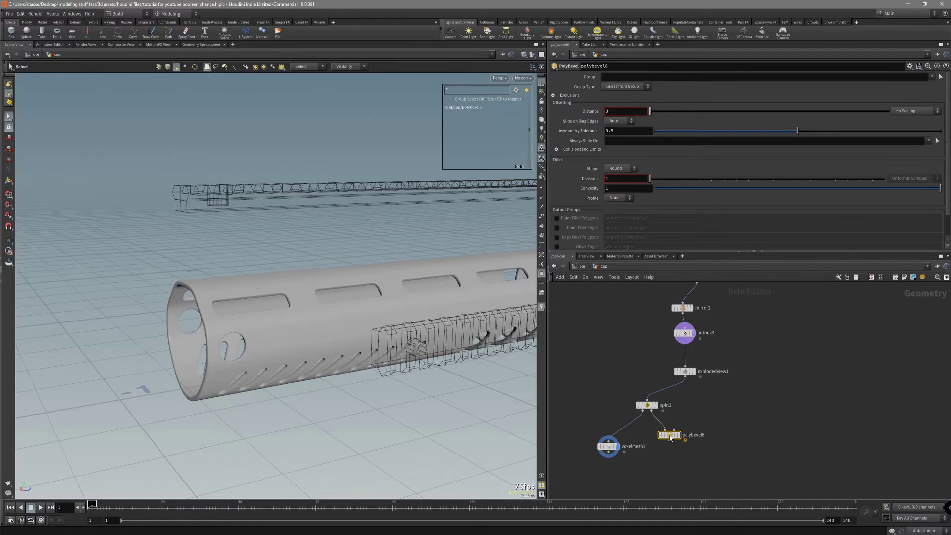
- Set the rail bevel's distance to 0.0014 and its divisions to 2
alt+drag(356, 335, 391, 346)
scroll(399, 327, up, 4)
scroll(355, 331, up, 3)
scroll(365, 340, up, 3)
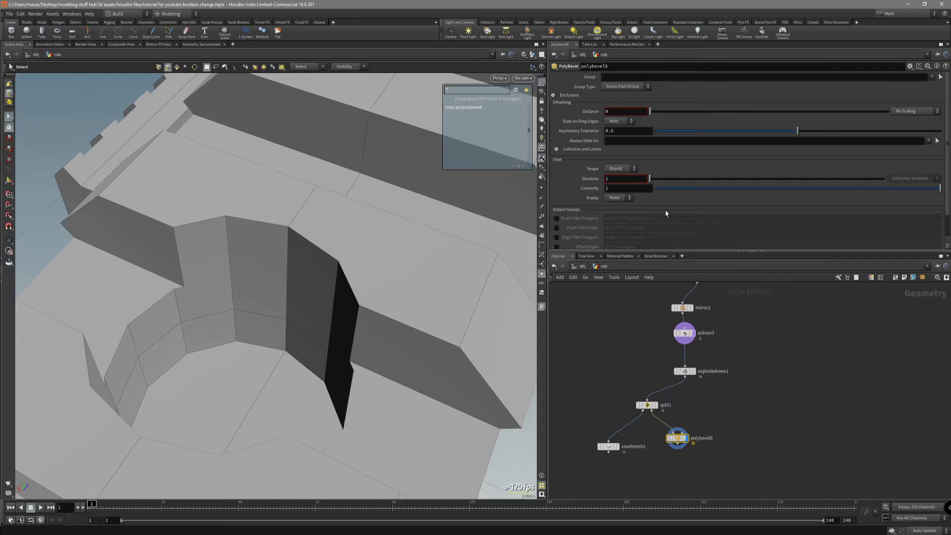
middle_drag(641, 152, 684, 152)
click(662, 179)
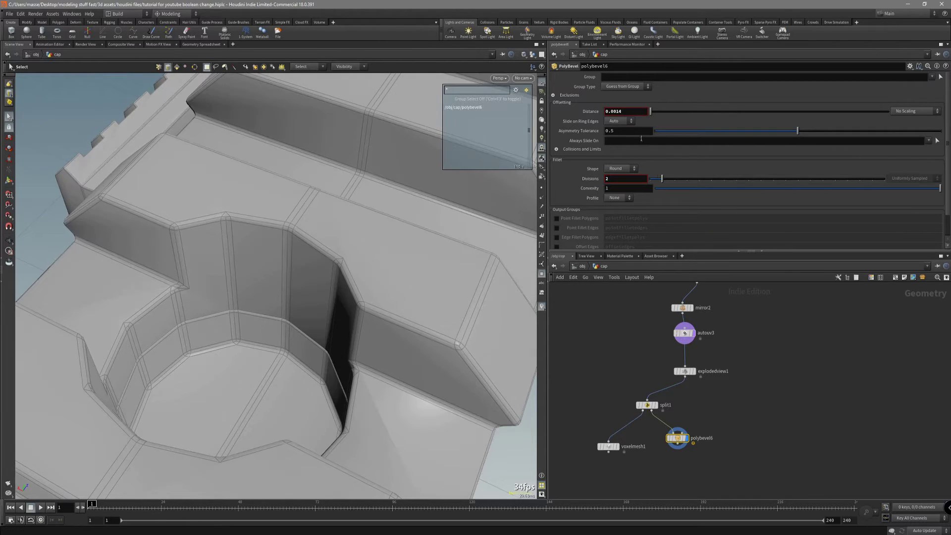
middle_drag(654, 151, 651, 151)
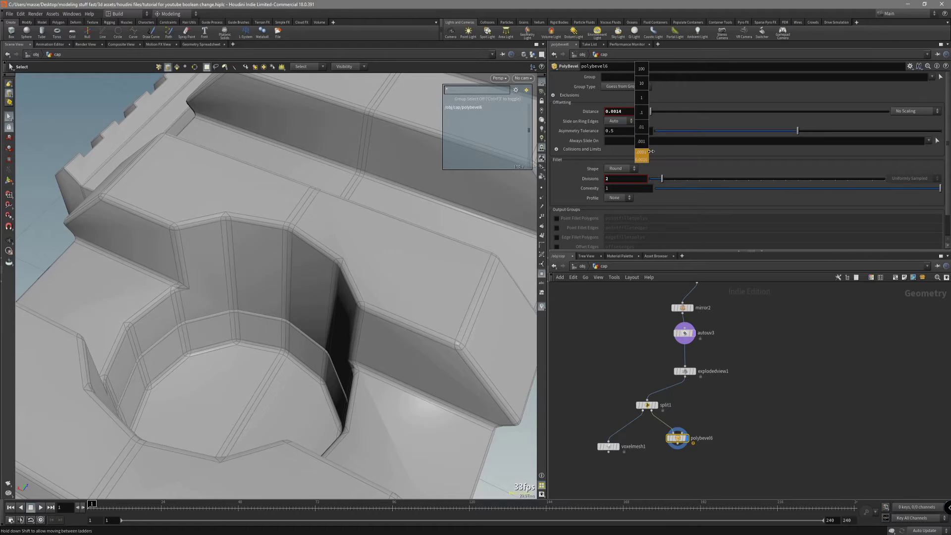
- Exclude flat edges from the rail bevel with a maximum normal angle of 36.2
alt+drag(308, 308, 252, 323)
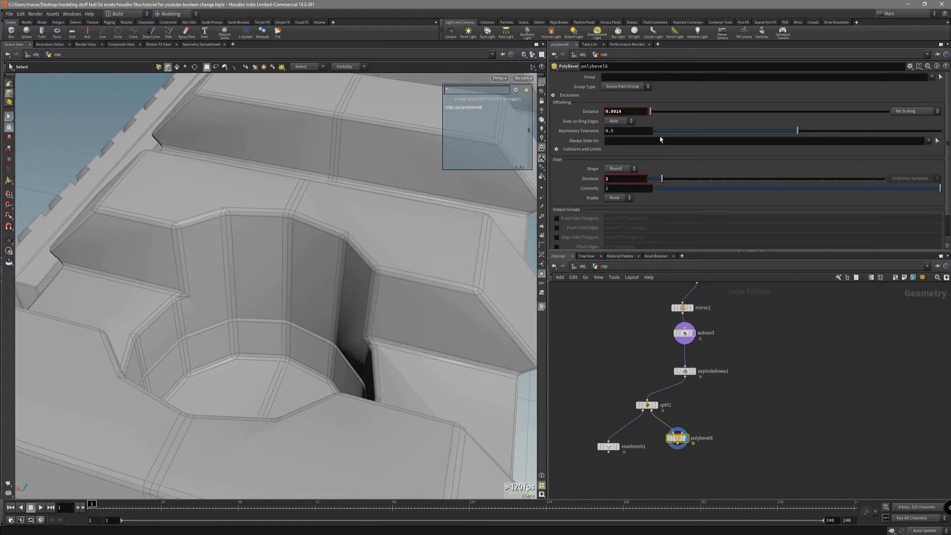
click(554, 96)
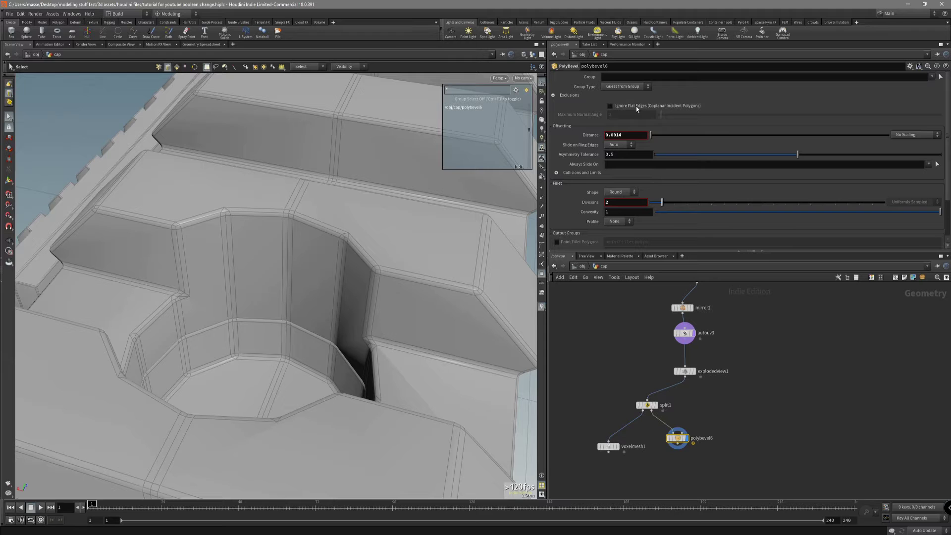
drag(668, 117, 721, 121)
mouse_move(366, 277)
mouse_down()
mouse_move(308, 286)
mouse_move(196, 251)
mouse_move(272, 254)
mouse_move(252, 249)
mouse_move(267, 244)
mouse_move(314, 266)
mouse_move(276, 263)
mouse_move(367, 258)
mouse_up()
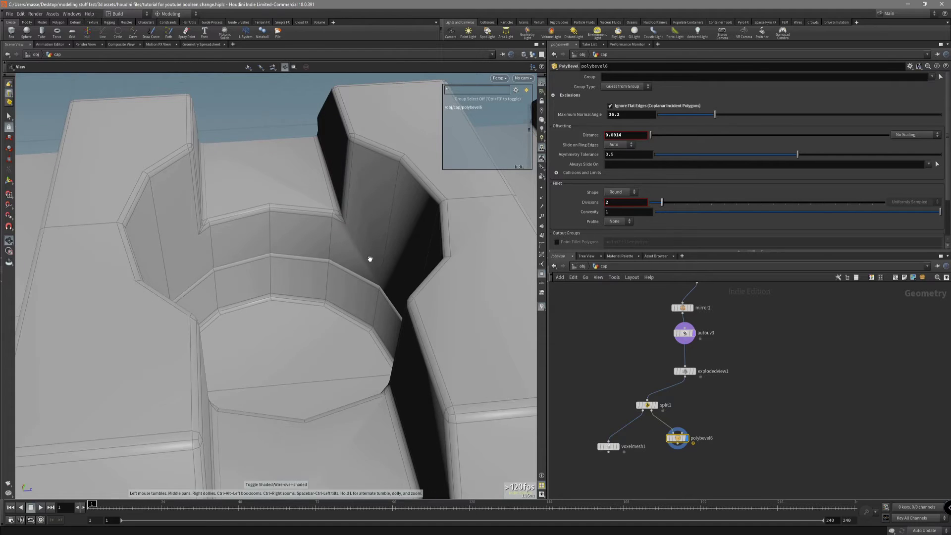
- Set the PolyBevel group to all edges of the rails
key(s)
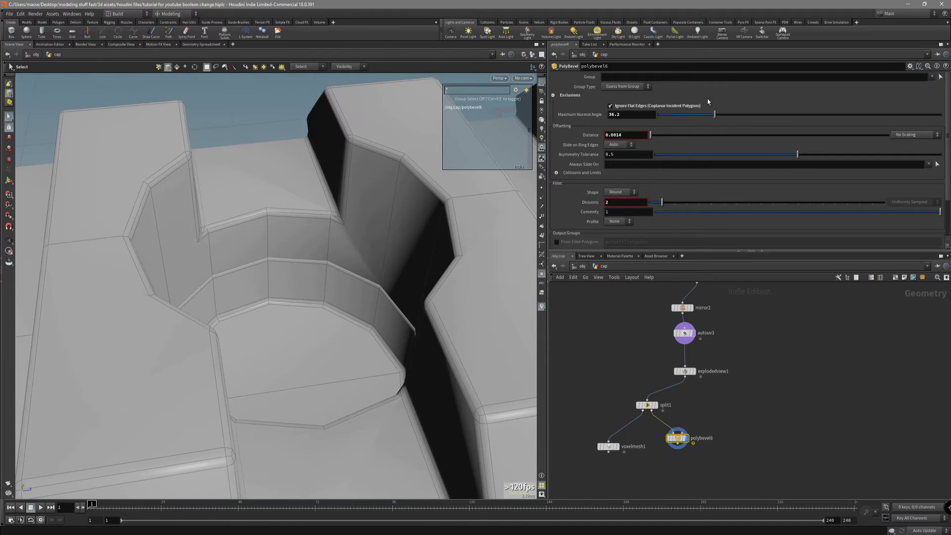
click(942, 77)
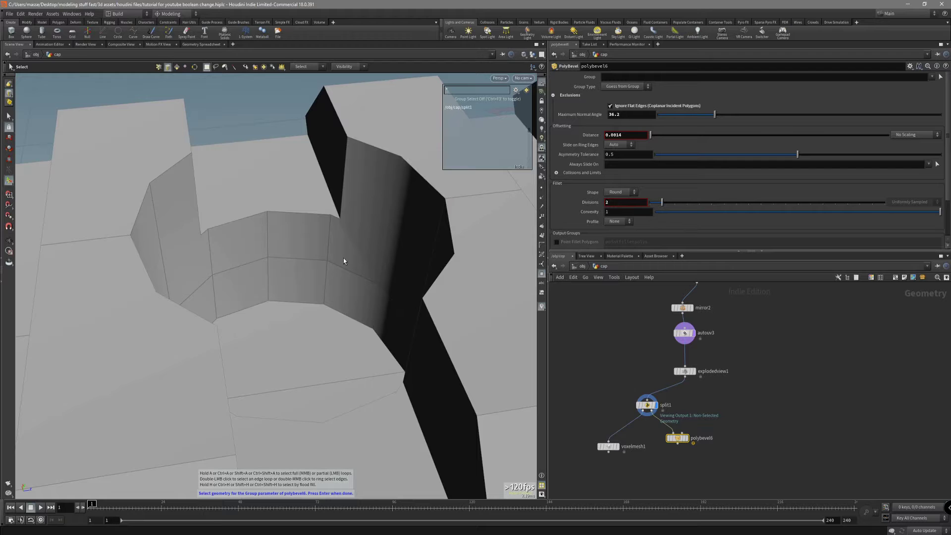
key(n)
key(Return)
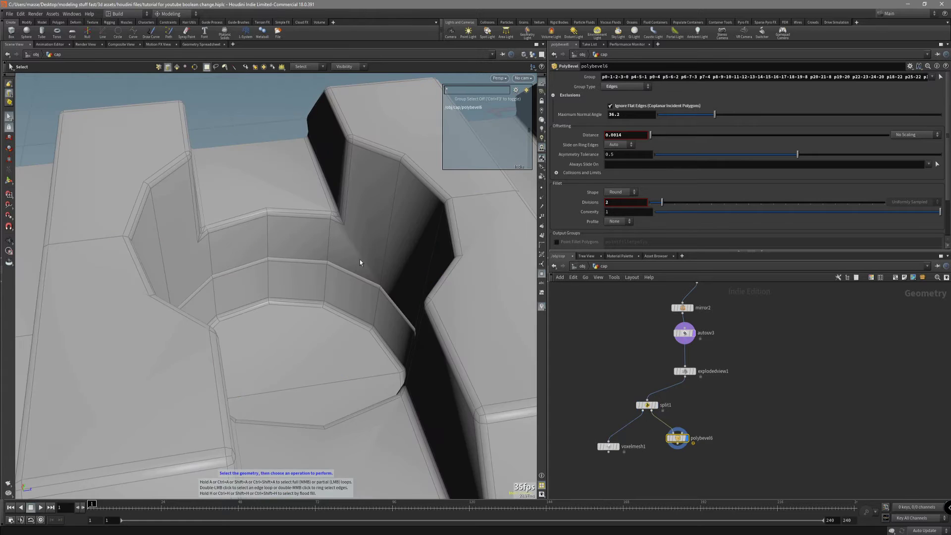
- Reopen the rail bevel's edge group selection, examine the edges around the round cutout, and accept the selection
drag(360, 263, 433, 253)
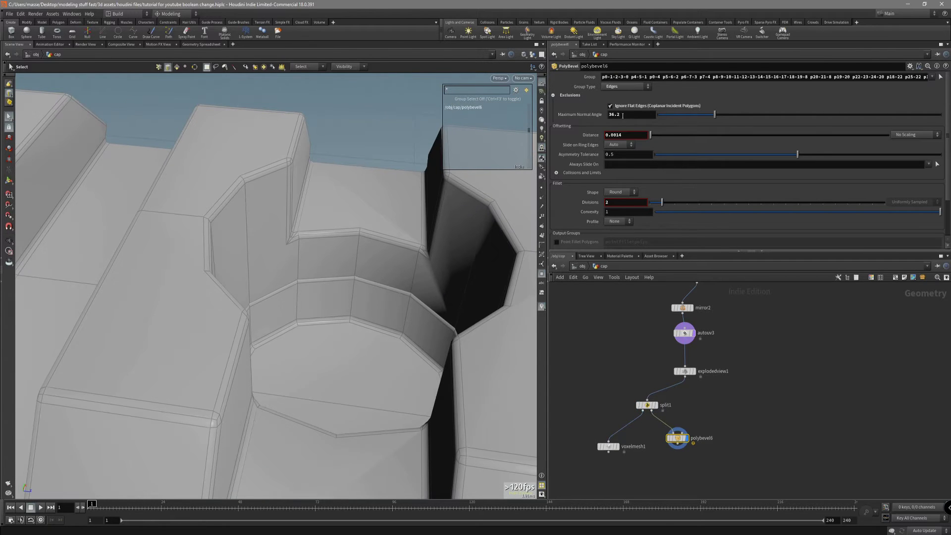
click(941, 78)
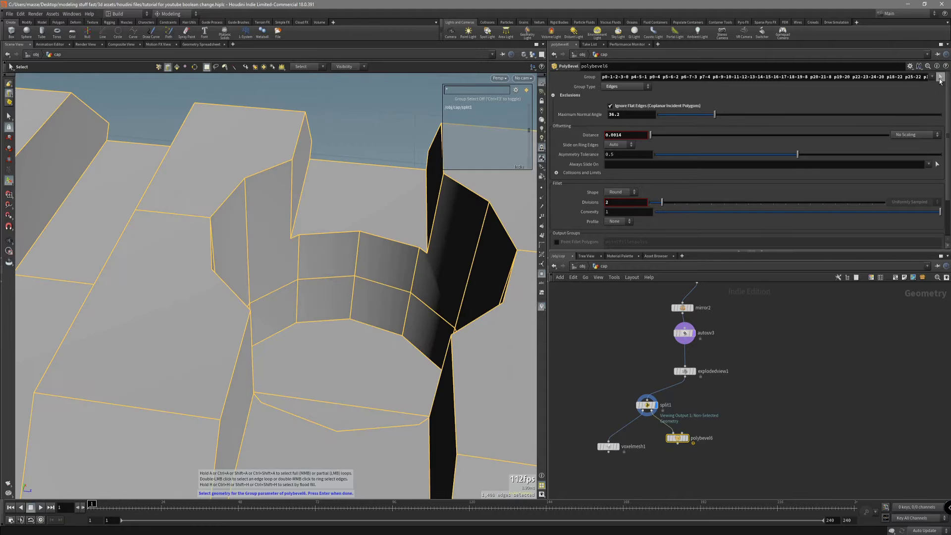
drag(349, 276, 239, 285)
drag(209, 316, 195, 291)
drag(163, 337, 415, 248)
key(Return)
- Examine the bevelled rails around the round cutout and along their length without the wireframe overlay
key(shift+w)
scroll(367, 206, down, 5)
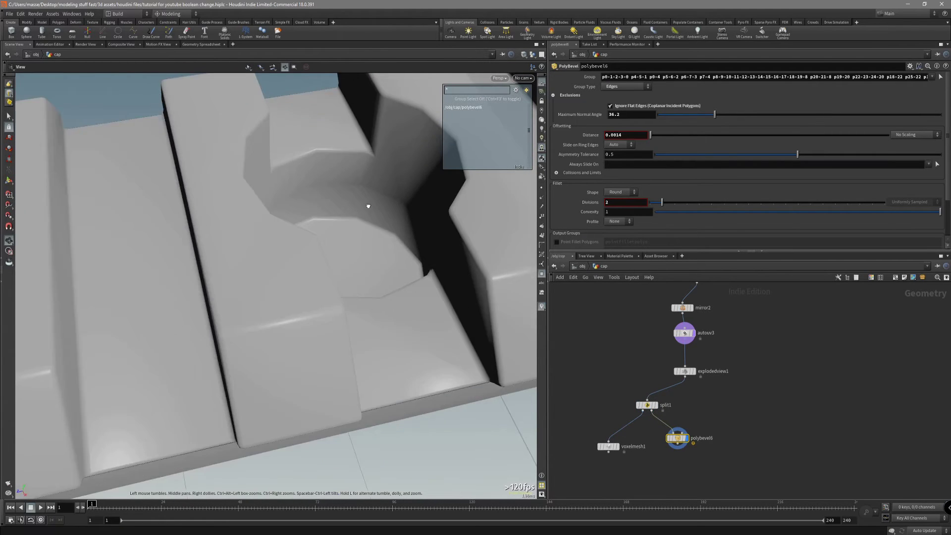
mouse_move(368, 206)
mouse_down()
mouse_move(199, 240)
mouse_move(208, 278)
mouse_move(149, 290)
mouse_move(361, 174)
mouse_move(272, 221)
mouse_move(243, 275)
mouse_move(262, 318)
mouse_move(269, 385)
mouse_move(342, 233)
mouse_move(394, 279)
mouse_move(283, 281)
mouse_move(252, 302)
mouse_move(406, 257)
mouse_move(407, 295)
mouse_move(389, 257)
mouse_move(210, 269)
mouse_up()
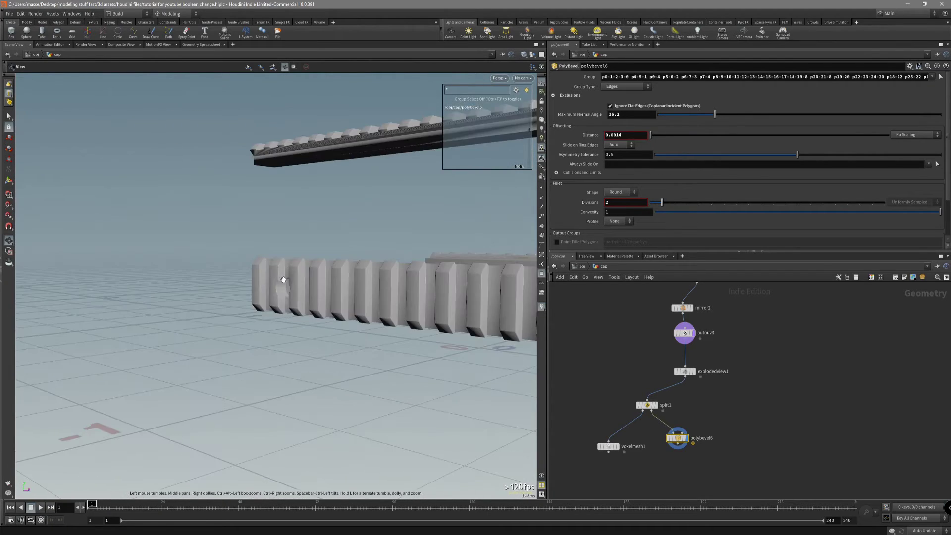
scroll(253, 301, up, 8)
scroll(390, 263, up, 3)
key(shift+w)
scroll(388, 257, down, 8)
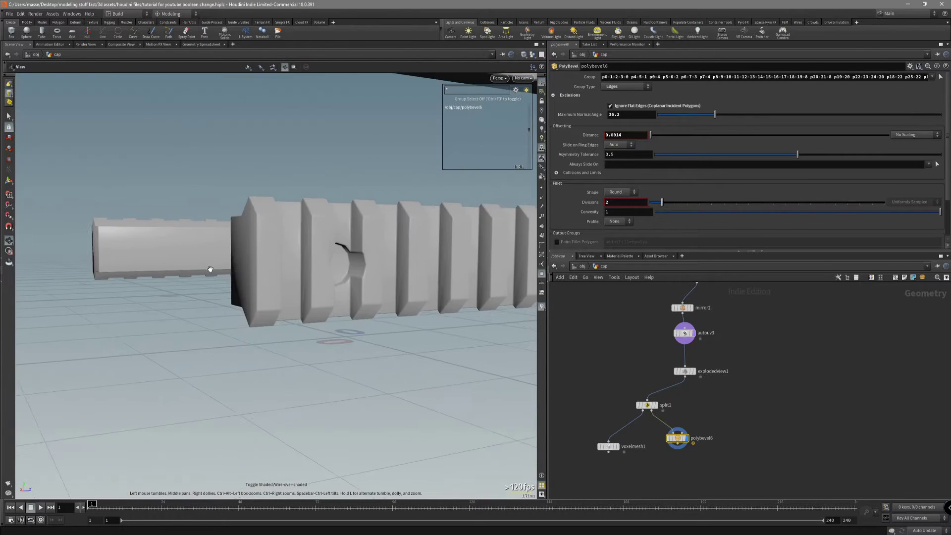
drag(291, 253, 378, 246)
- Add and display a Normal node after the rail PolyBevel, with its weighting method set to By Face Area
key(s)
scroll(673, 446, up, 1)
key(Tab)
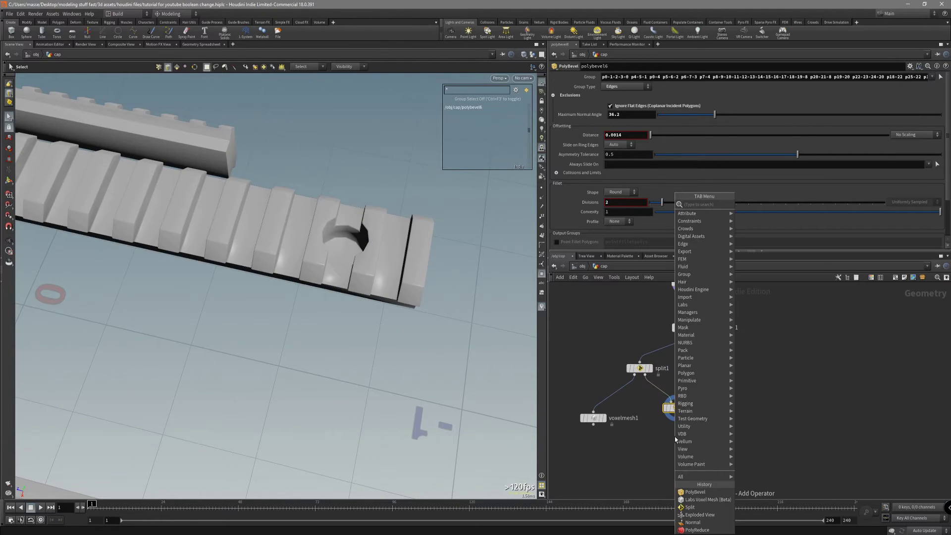
text(no)
key(Return)
click(675, 436)
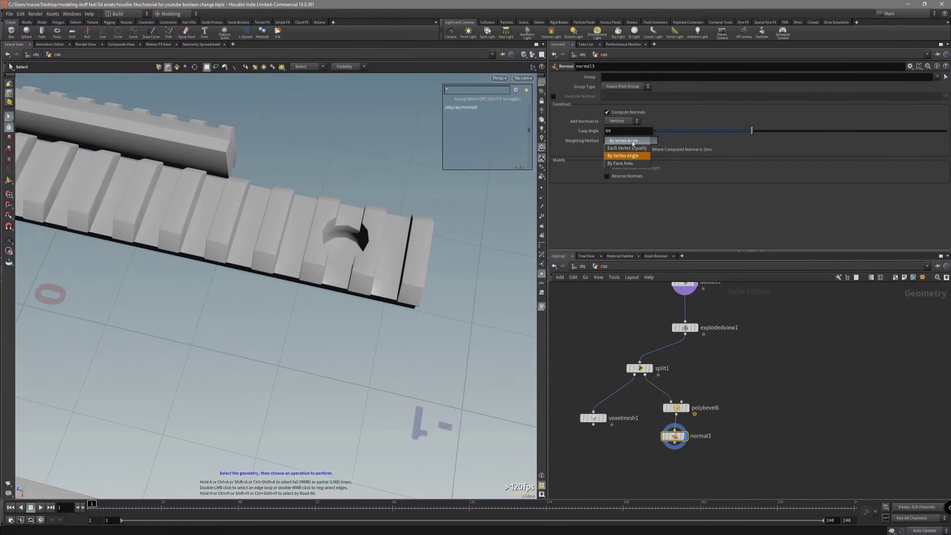
click(645, 165)
alt+drag(361, 268, 404, 304)
scroll(418, 267, up, 3)
drag(417, 267, 283, 396)
key(s)
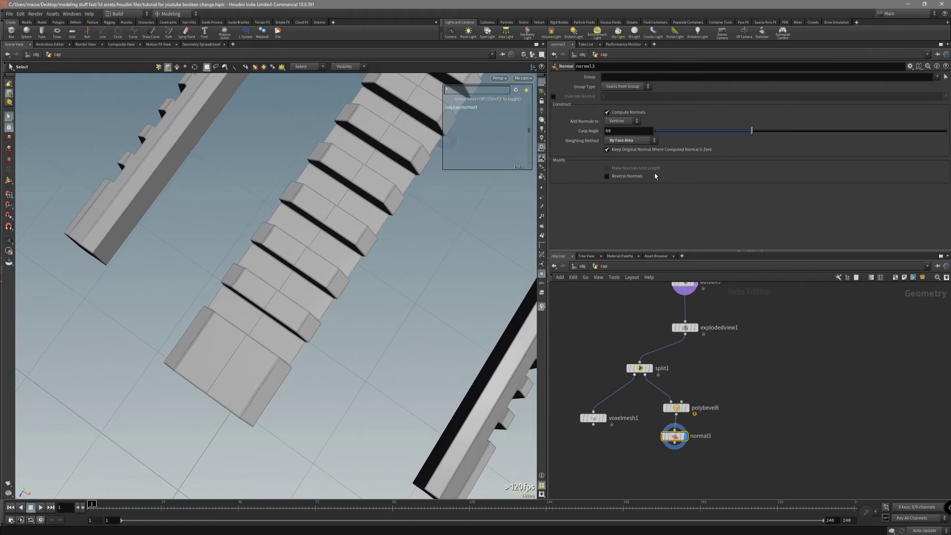
- Display the rail PolyBevel node again and set its distance to 0.0022
click(679, 408)
click(686, 408)
key(shift+w)
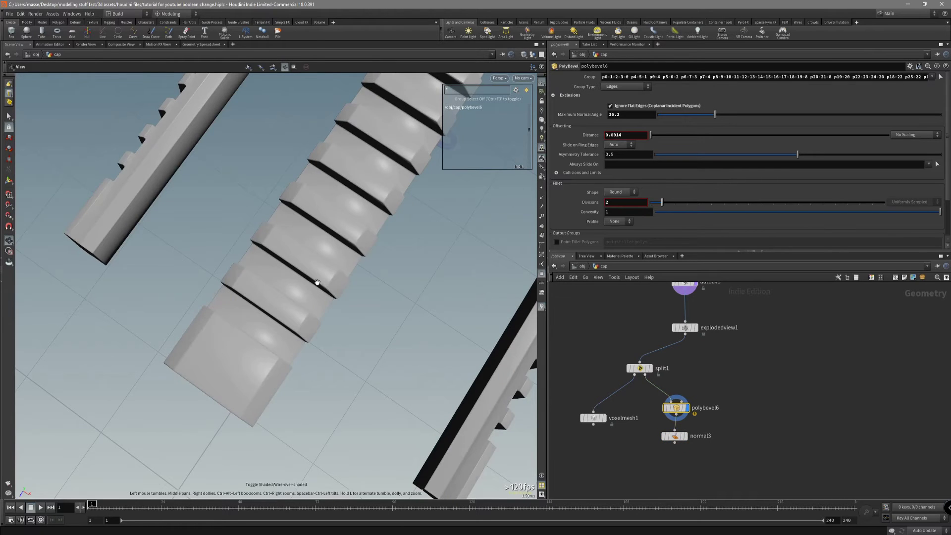
key(shift+w)
right_drag(319, 283, 375, 243)
drag(375, 242, 381, 186)
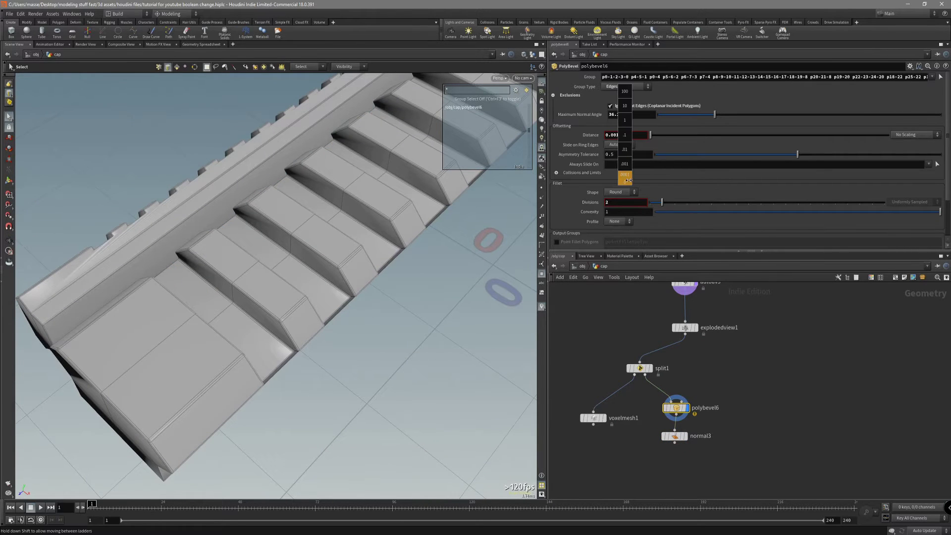
right_drag(441, 219, 427, 240)
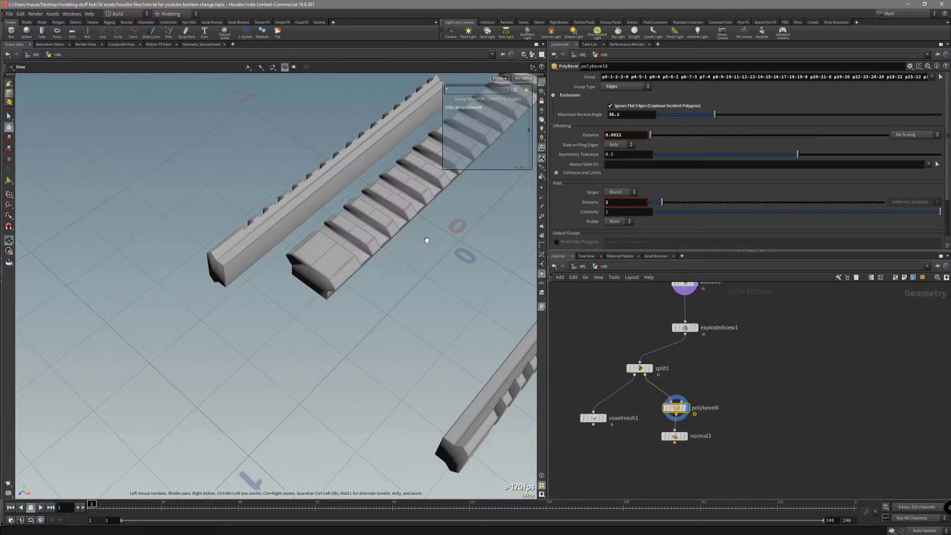
- Display the rails' Normal node and examine the shading of the bevelled rails with and without wireframe
click(675, 436)
click(686, 436)
key(Escape)
mouse_move(486, 309)
mouse_down()
mouse_move(371, 301)
mouse_move(335, 257)
mouse_move(317, 254)
mouse_up()
key(shift+w)
right_drag(450, 318, 473, 325)
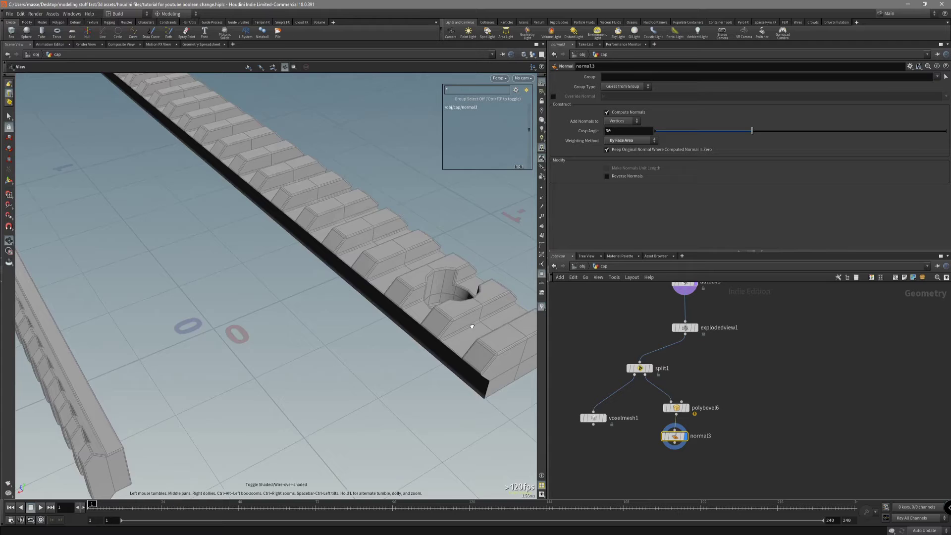
drag(473, 325, 481, 329)
key(shift+w)
right_drag(481, 330, 382, 329)
drag(382, 329, 404, 305)
drag(250, 425, 96, 419)
right_drag(374, 344, 317, 347)
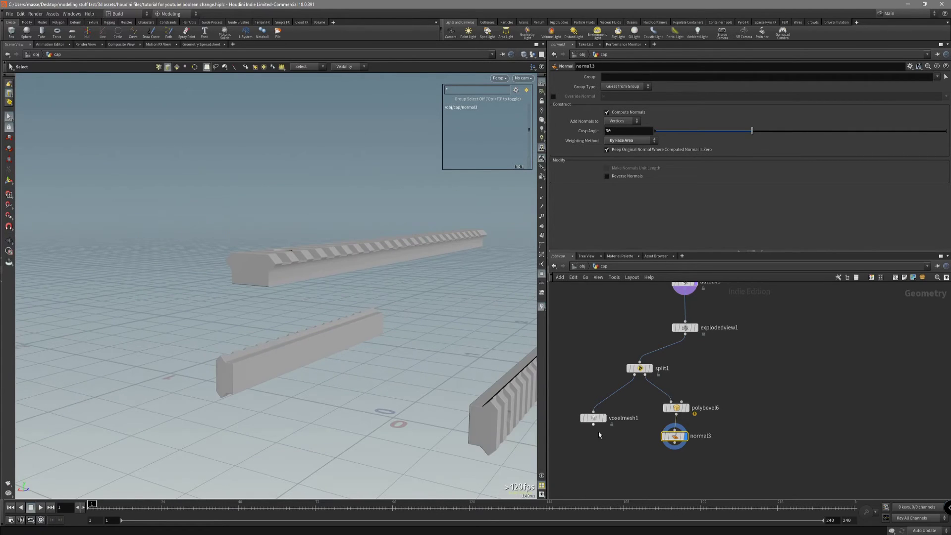
- Merge the voxel-meshed tube with the rails' Normal output and display the Merge node
middle_drag(620, 457, 635, 405)
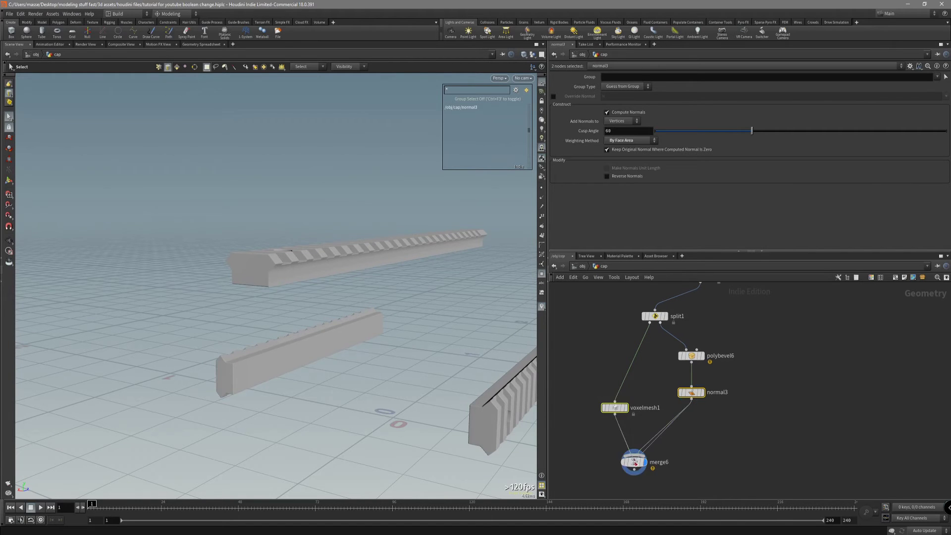
click(633, 462)
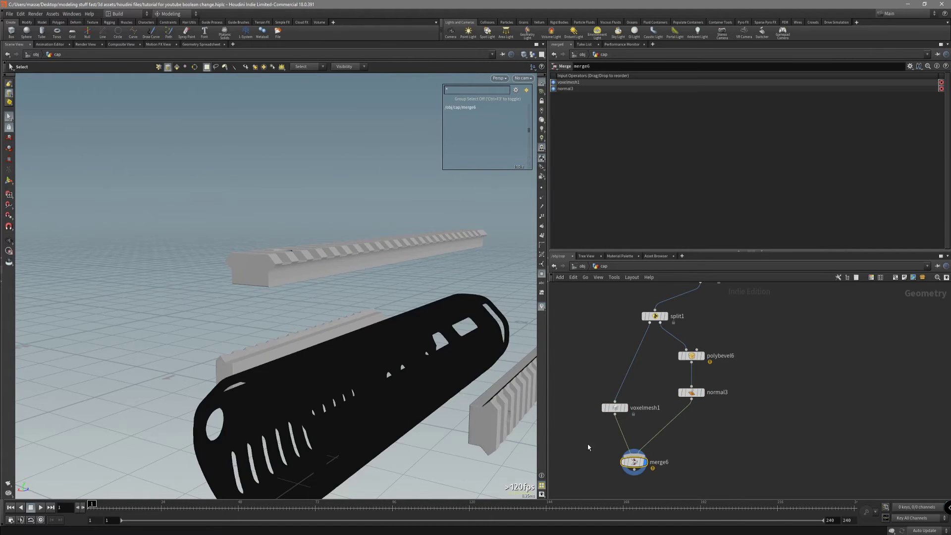
alt+drag(476, 391, 470, 419)
drag(616, 407, 610, 402)
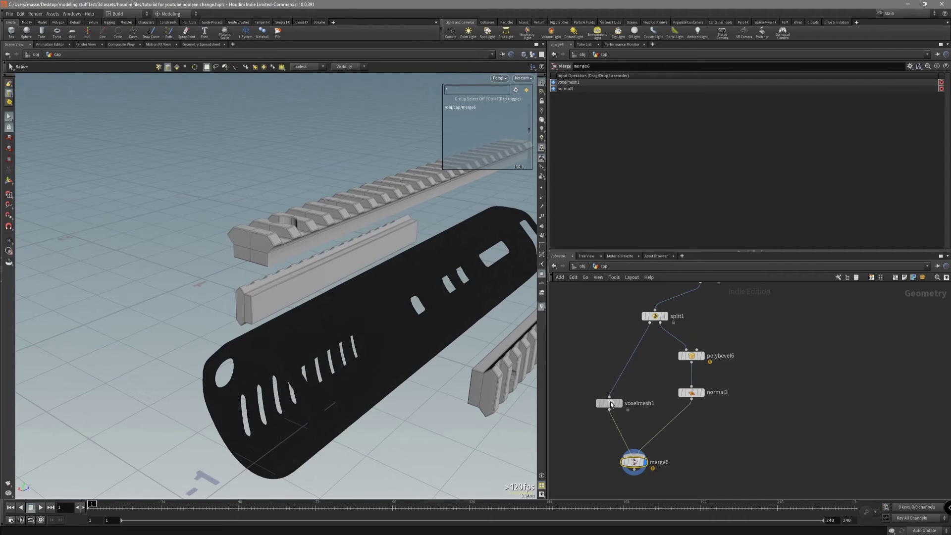
- Check the info of the merge's two input nodes, and insert and display a Normal node between voxelmesh1 and the merge
middle_click(693, 397)
mouse_move(691, 393)
drag(599, 414, 599, 417)
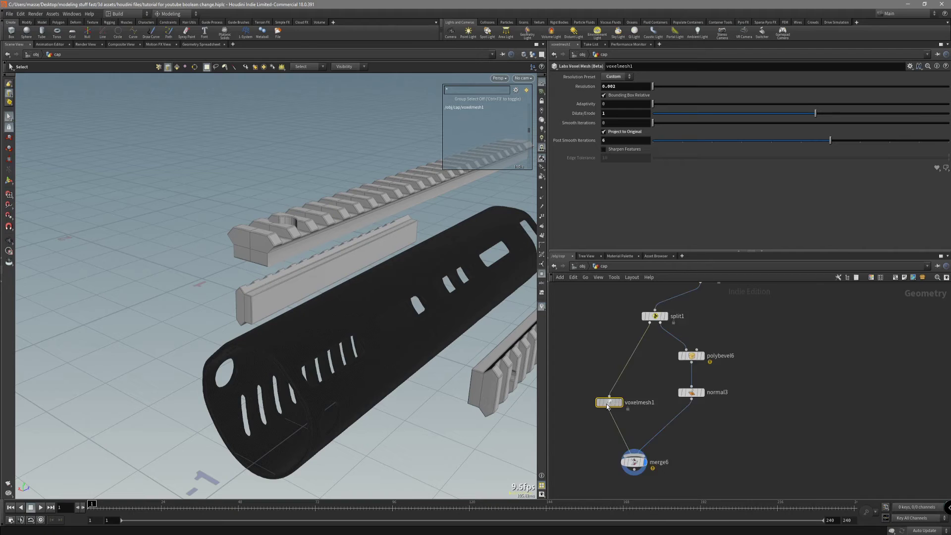
middle_click(608, 406)
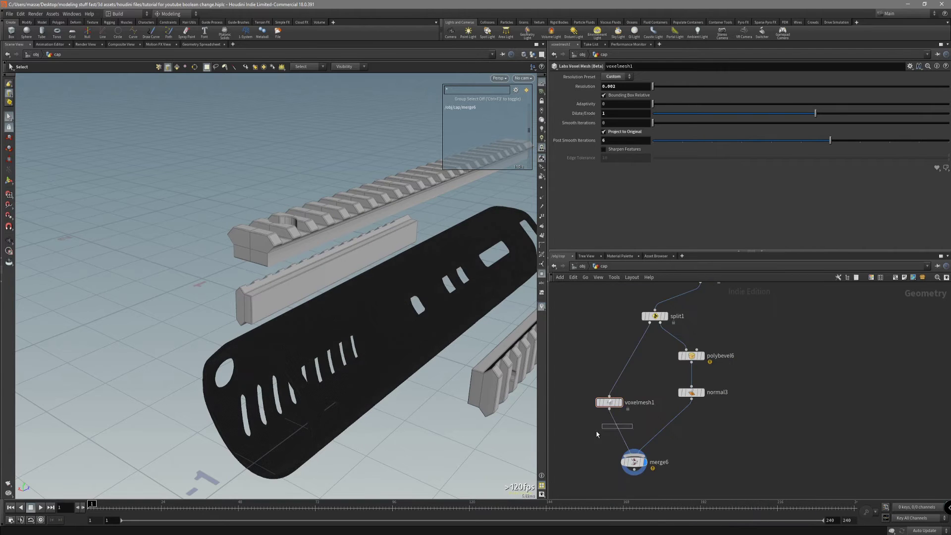
key(Tab)
text(norm)
key(Return)
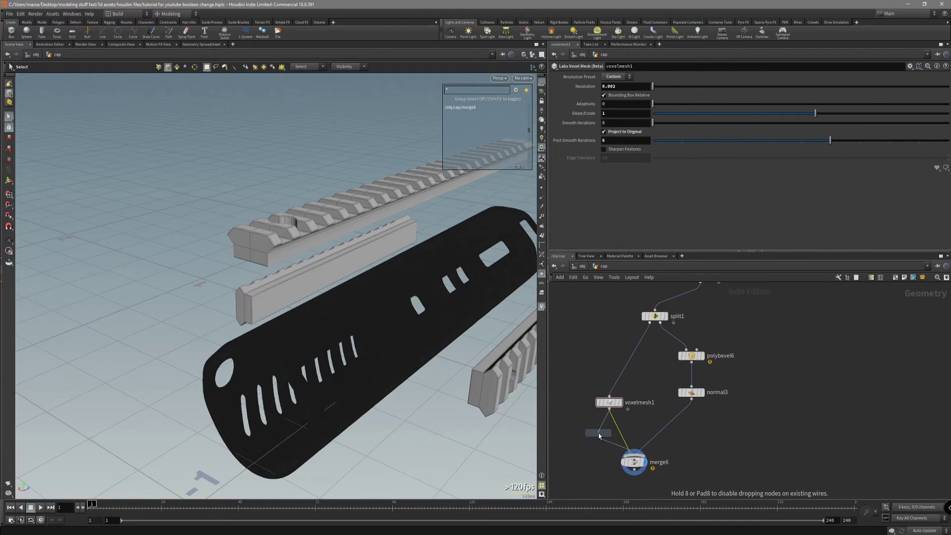
click(607, 428)
click(620, 429)
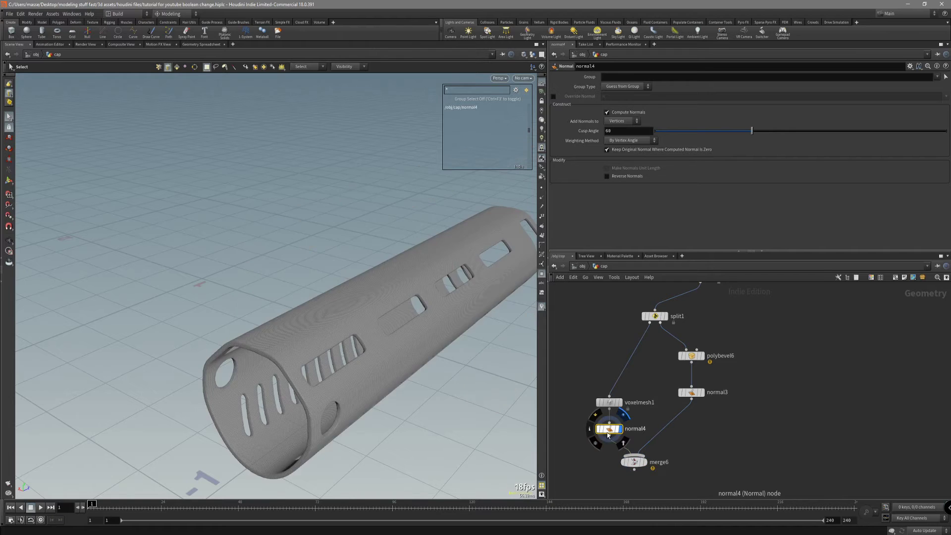
- Set the cusp angle of the tube's Normal node to 180 and check the shading around the cutouts
alt+drag(429, 366, 276, 340)
key(shift+w)
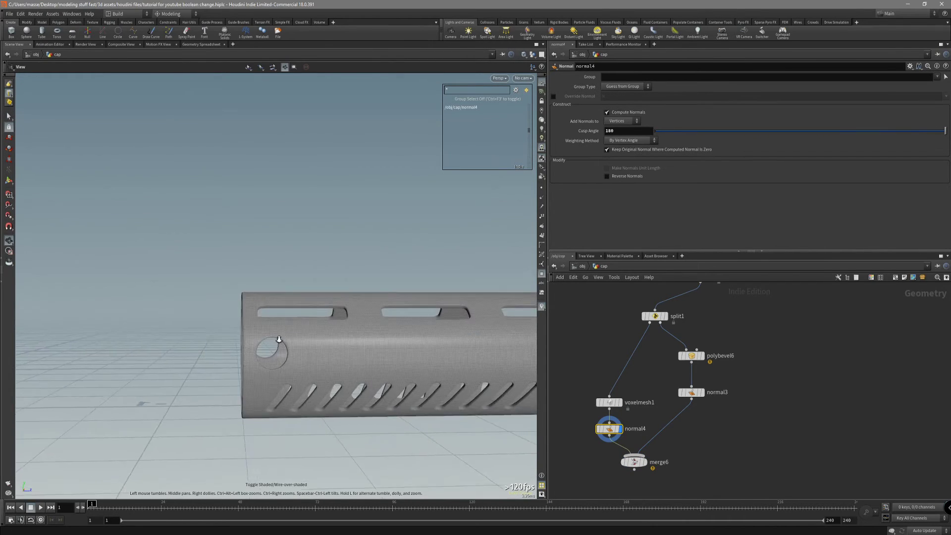
alt+right_drag(276, 339, 397, 306)
alt+drag(396, 305, 431, 343)
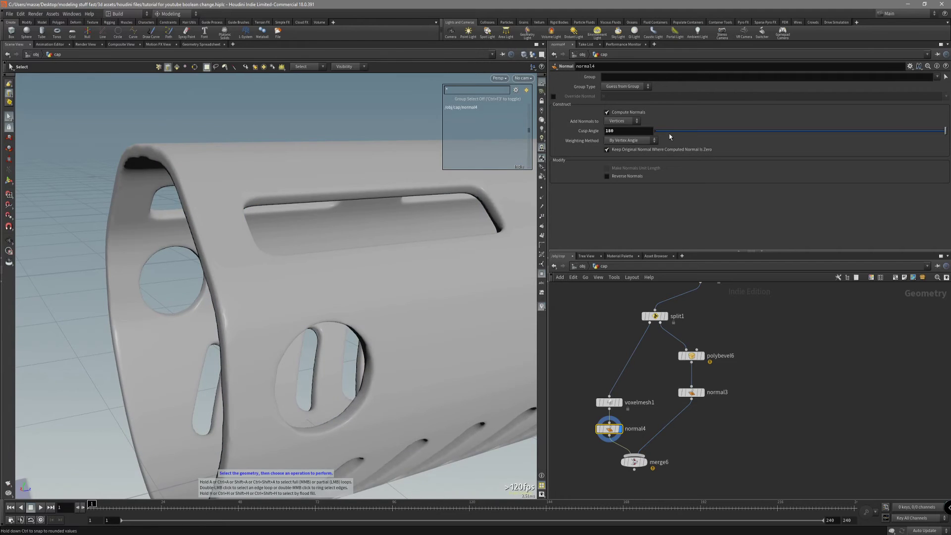
- Try a cusp angle of 0 on the tube's Normal node, compare the shading, and restore 180
drag(669, 132, 653, 131)
key(shift+w)
key(shift+w)
mouse_move(365, 308)
mouse_down()
mouse_move(325, 291)
mouse_move(310, 314)
mouse_move(283, 307)
mouse_up()
key(s)
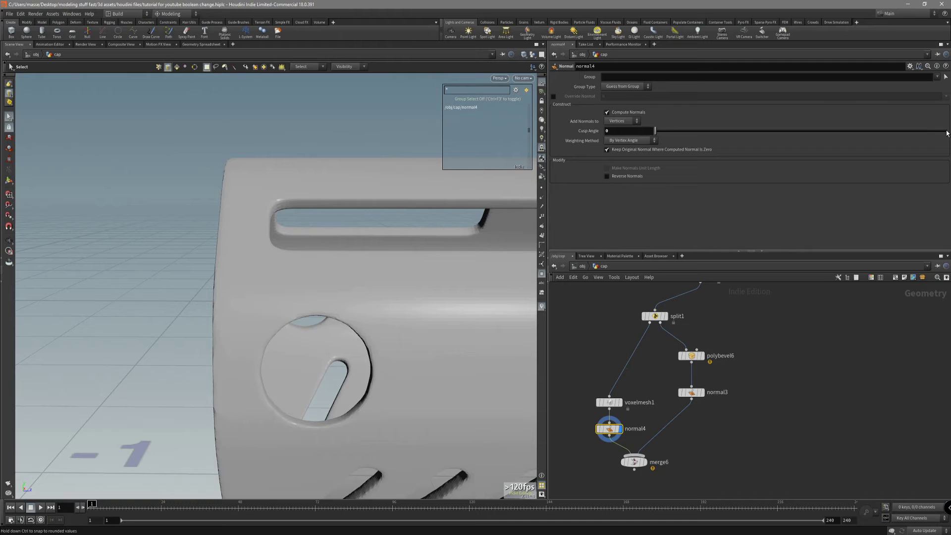
click(948, 133)
key(Escape)
drag(454, 333, 429, 320)
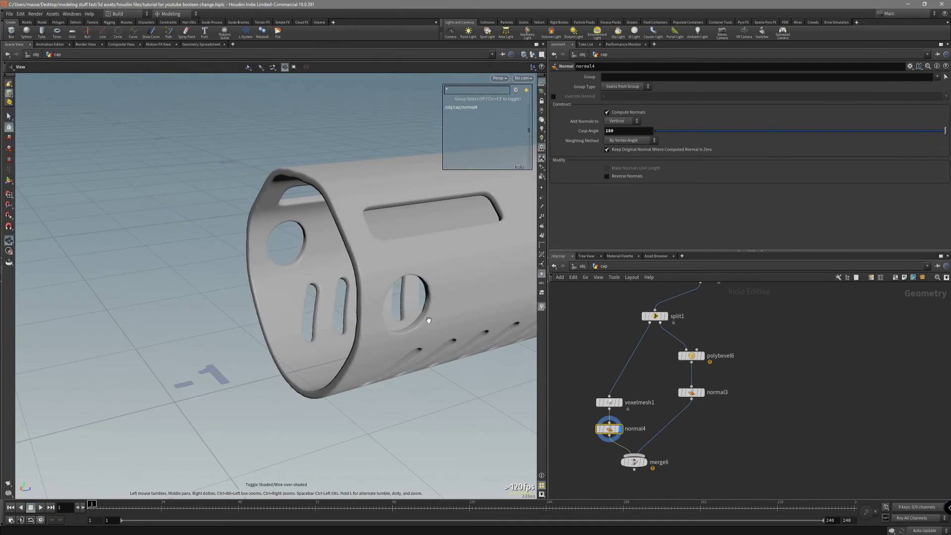
- Display the Merge node and examine the smoothed tube together with the bevelled rails
click(645, 461)
scroll(471, 303, down, 4)
alt+middle_drag(476, 303, 359, 350)
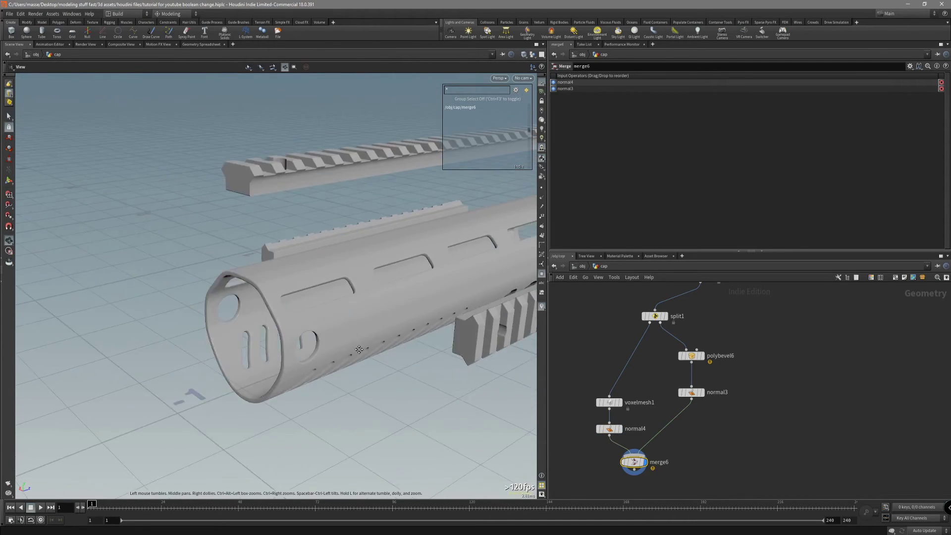
drag(359, 349, 395, 355)
key(s)
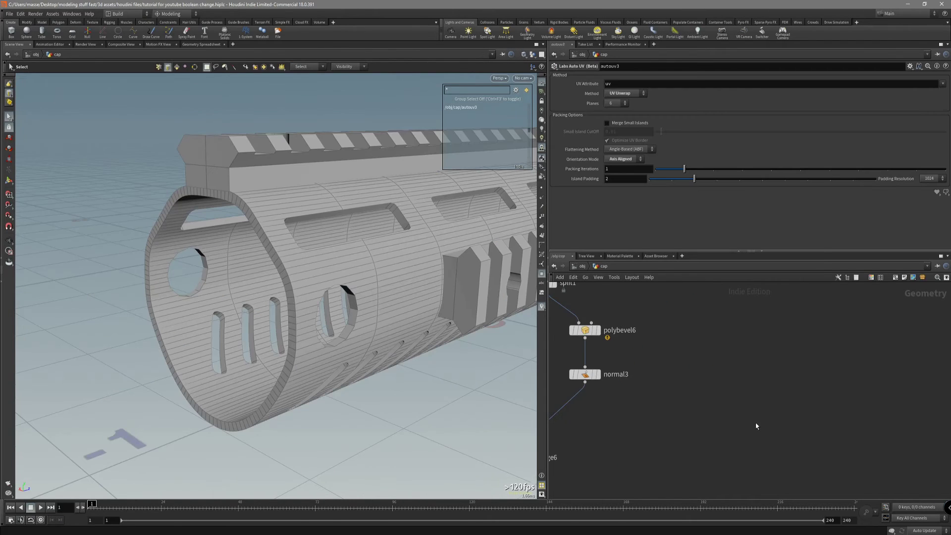
- Add a Labs Maps Baker node to the network in the empty space beside the rail branch
key(Tab)
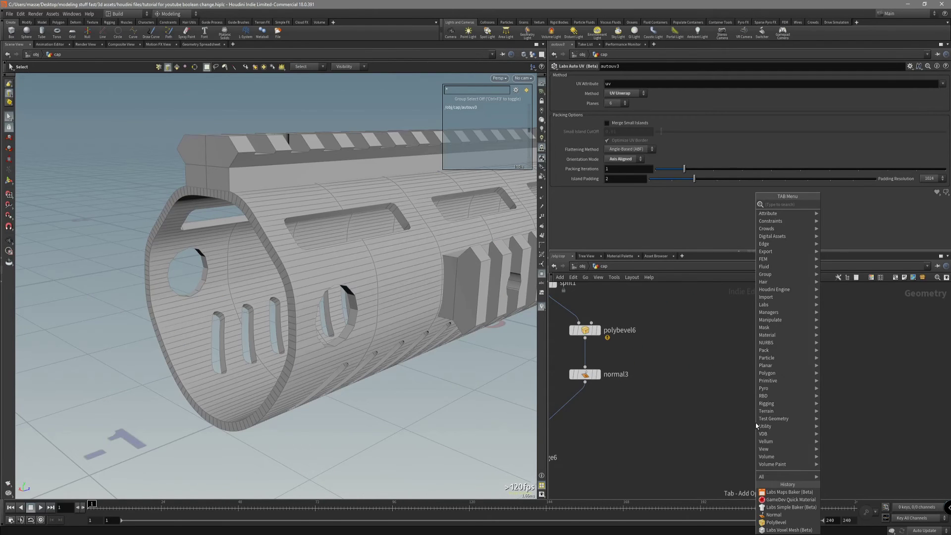
text(bak)
key(Down)
key(Down)
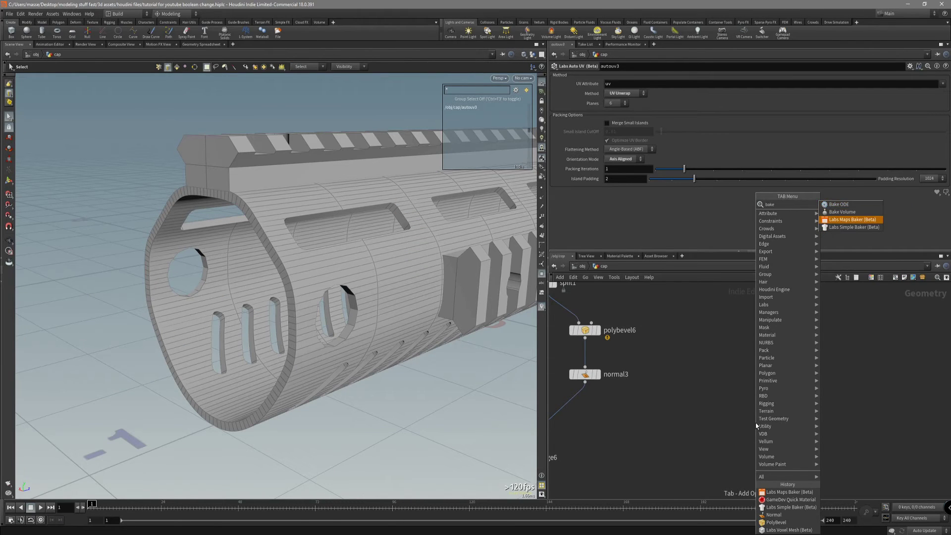
key(Return)
click(716, 402)
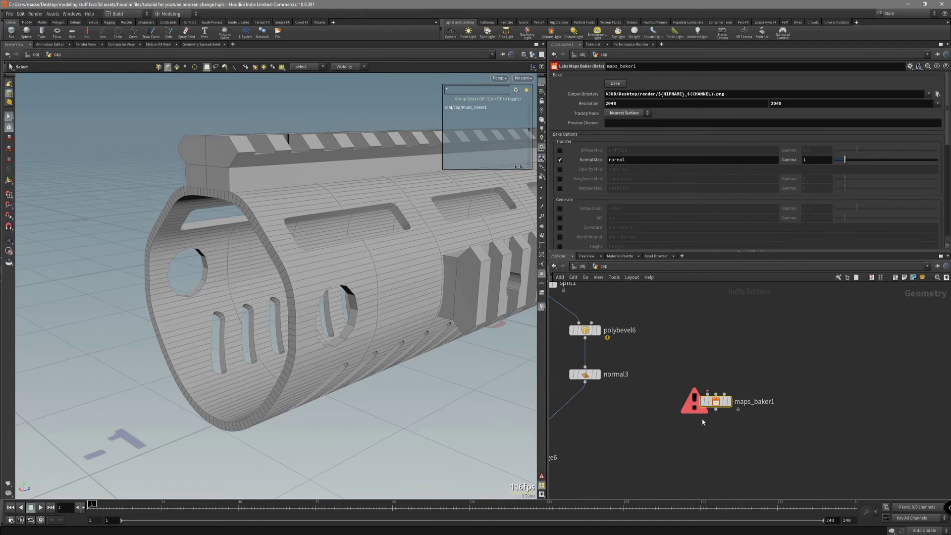
- Move the Maps Baker beside the Merge node and connect the merge output to its second input
scroll(690, 422, down, 3)
middle_drag(671, 428, 704, 395)
drag(729, 379, 724, 372)
middle_drag(715, 360, 715, 370)
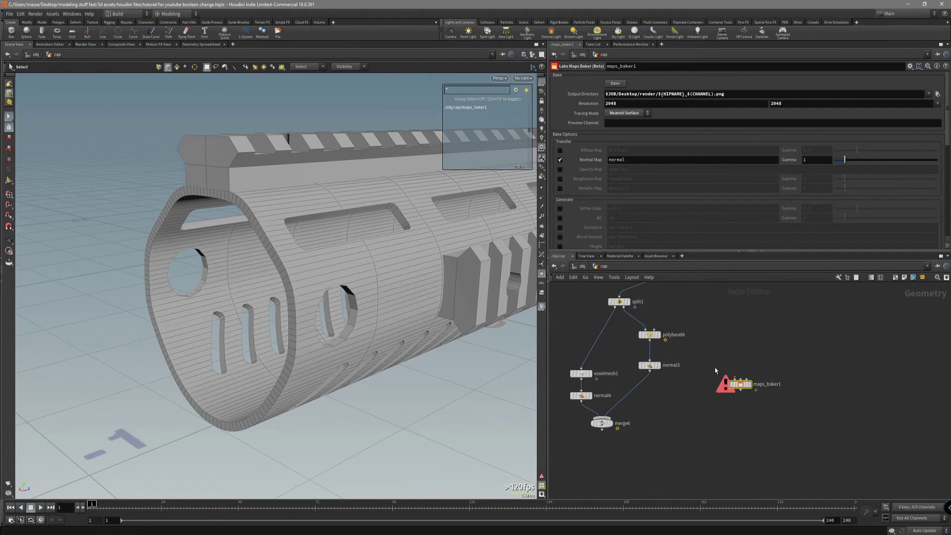
scroll(710, 395, up, 2)
middle_drag(730, 414, 761, 389)
scroll(740, 435, down, 2)
drag(760, 381, 719, 420)
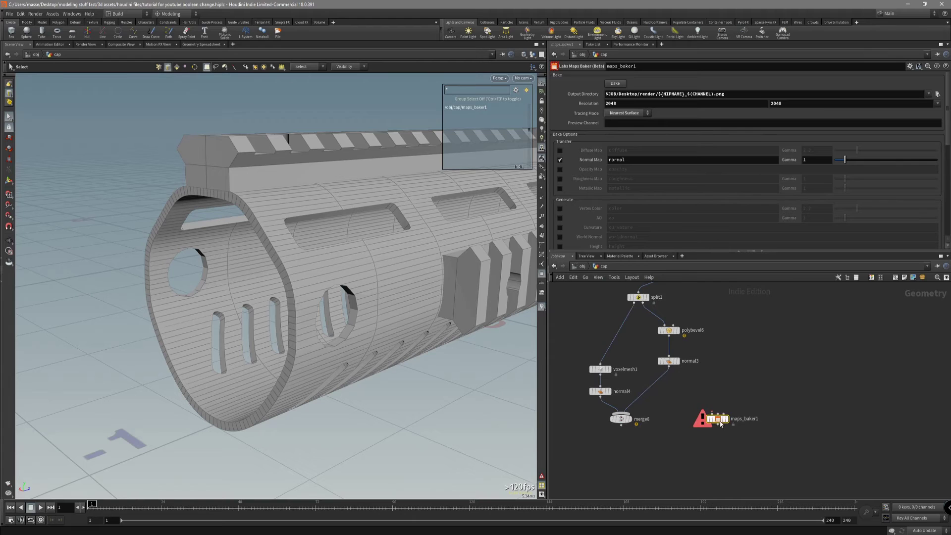
mouse_move(675, 391)
middle_down()
mouse_move(688, 386)
mouse_move(665, 424)
mouse_move(680, 402)
middle_up()
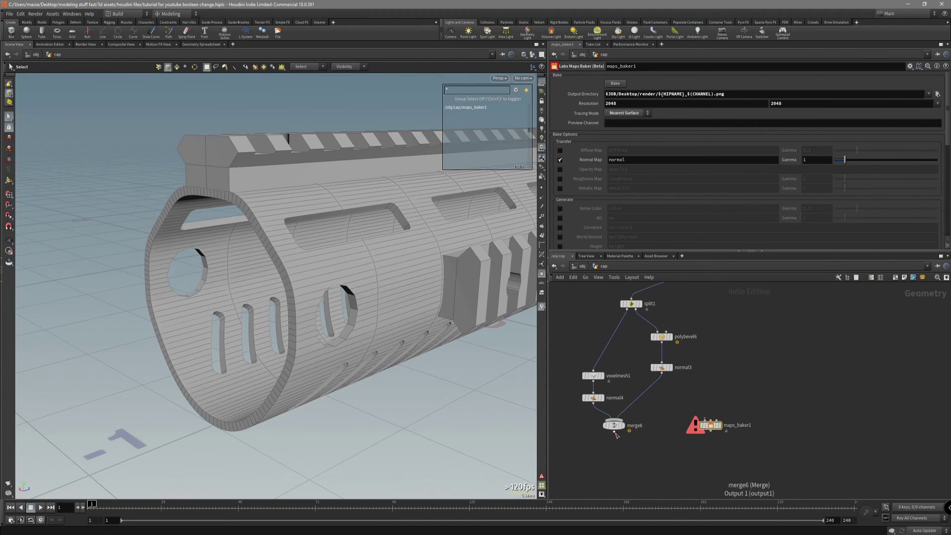
drag(615, 433, 711, 421)
middle_drag(741, 390, 715, 402)
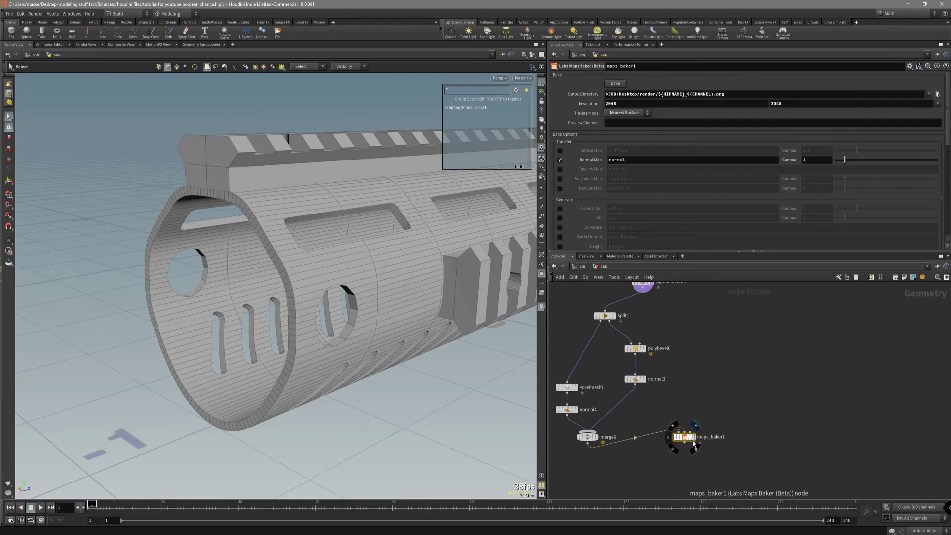
drag(684, 437, 718, 440)
- Connect the Exploded View output to the Maps Baker's first input and display the baker
middle_drag(670, 311, 665, 326)
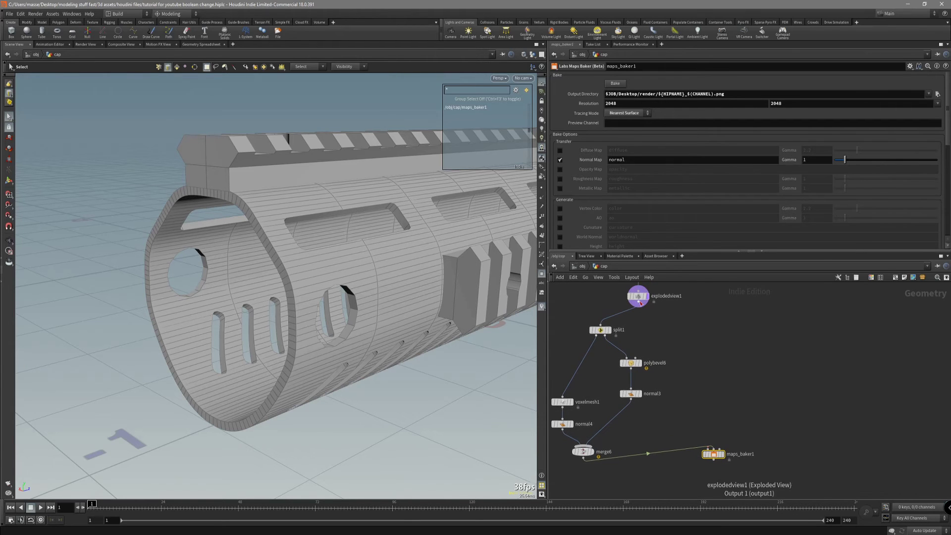
drag(638, 308, 703, 448)
click(723, 454)
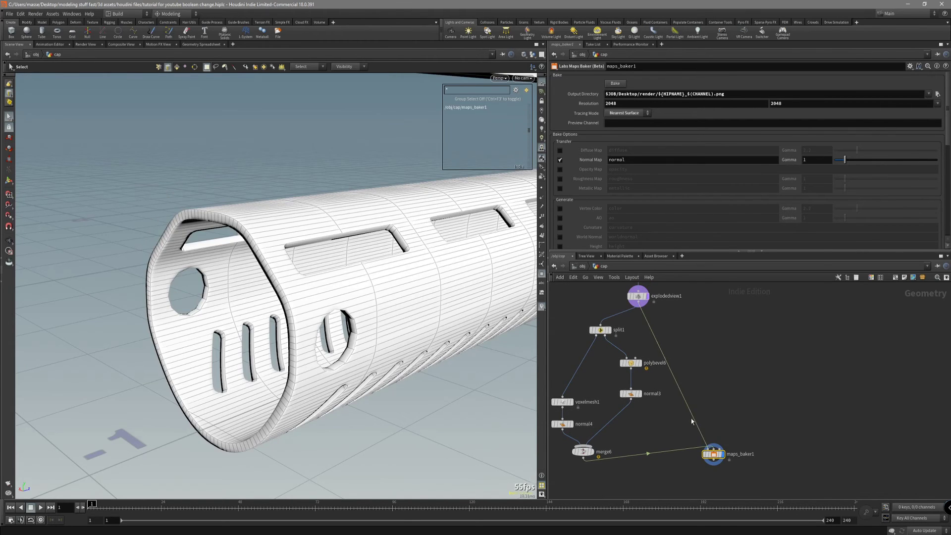
- Turn off the wireframe overlay on the exploded handguard and bake the normal map with the Maps Baker
alt+drag(465, 317, 390, 363)
scroll(432, 304, down, 4)
key(shift+w)
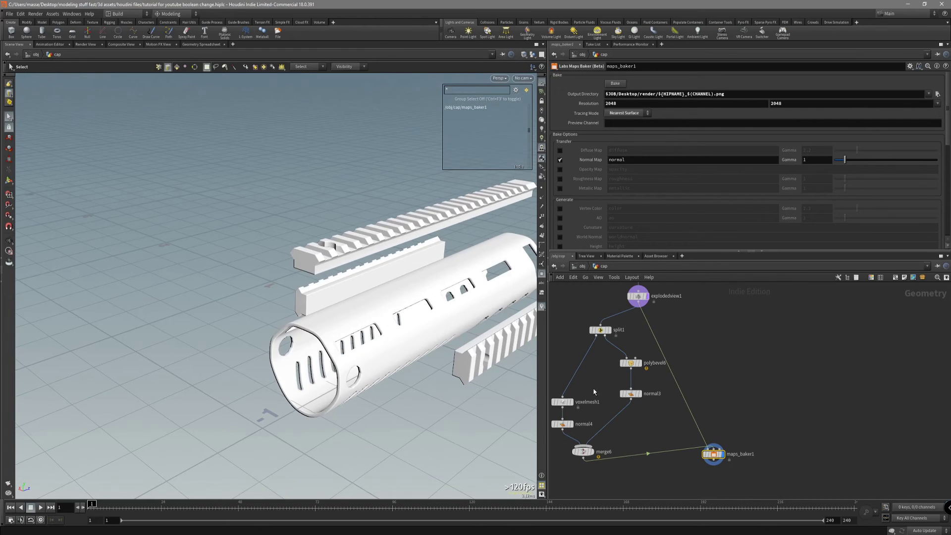
scroll(700, 390, down, 6)
scroll(700, 390, up, 5)
scroll(624, 213, down, 14)
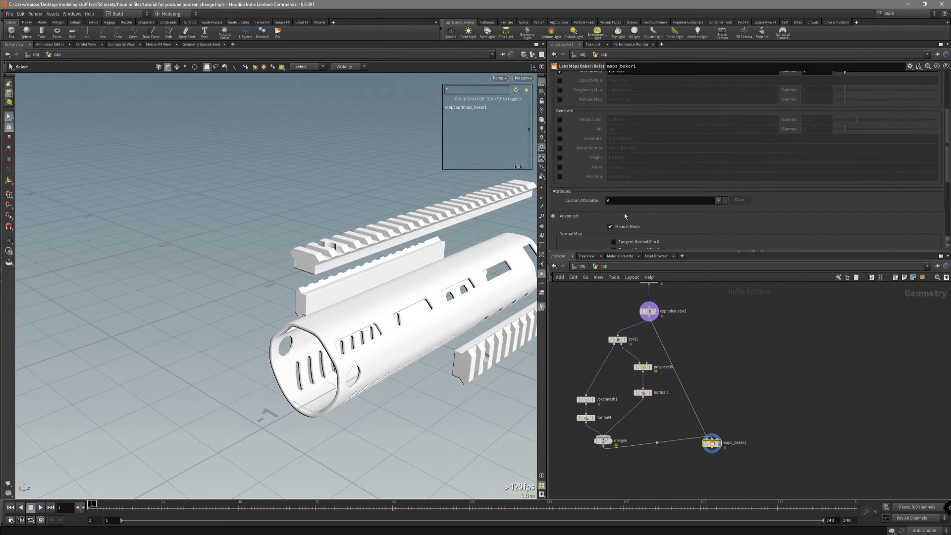
scroll(597, 221, up, 13)
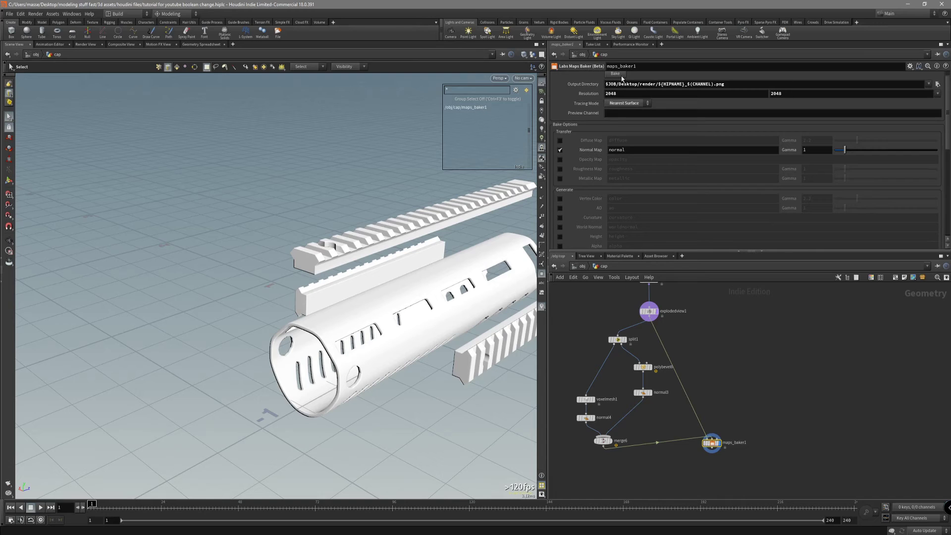
click(623, 75)
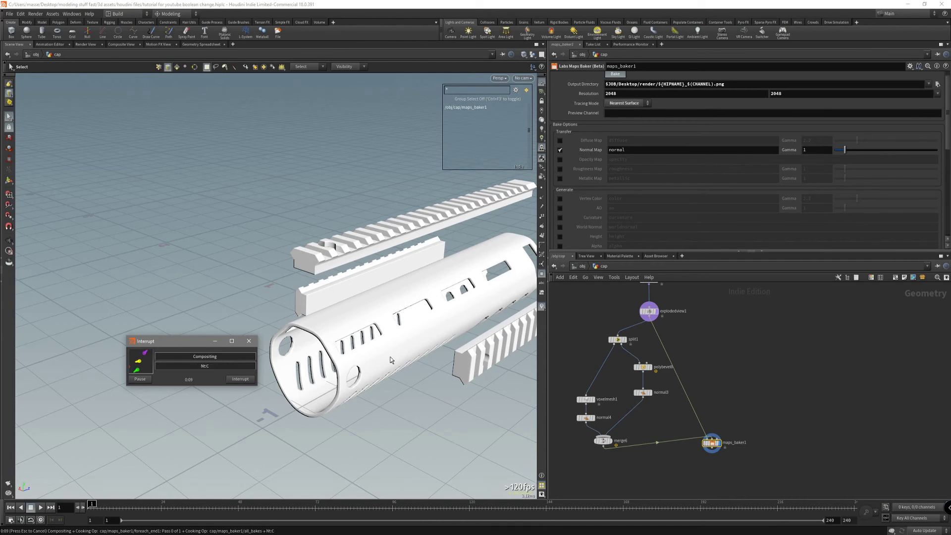
mouse_move(388, 358)
alt+mouse_down()
mouse_move(333, 325)
mouse_move(337, 339)
alt+mouse_up()
key(shift+w)
key(s)
- Add a Labs Quick Material node fed by the Auto UV output, place it beside the main chain and display it
middle_drag(717, 389, 736, 462)
scroll(733, 456, down, 1)
scroll(702, 338, up, 2)
middle_drag(701, 339, 776, 411)
scroll(716, 380, up, 1)
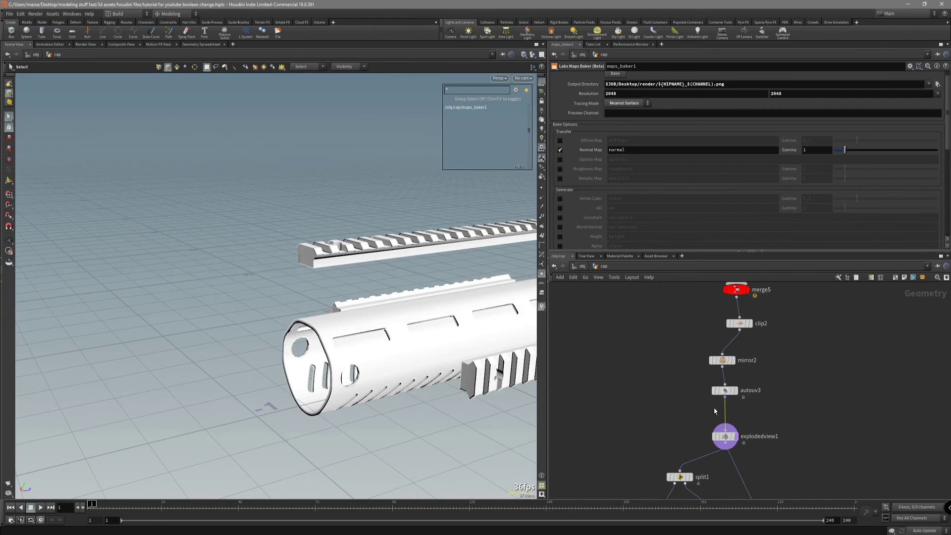
click(728, 391)
key(Tab)
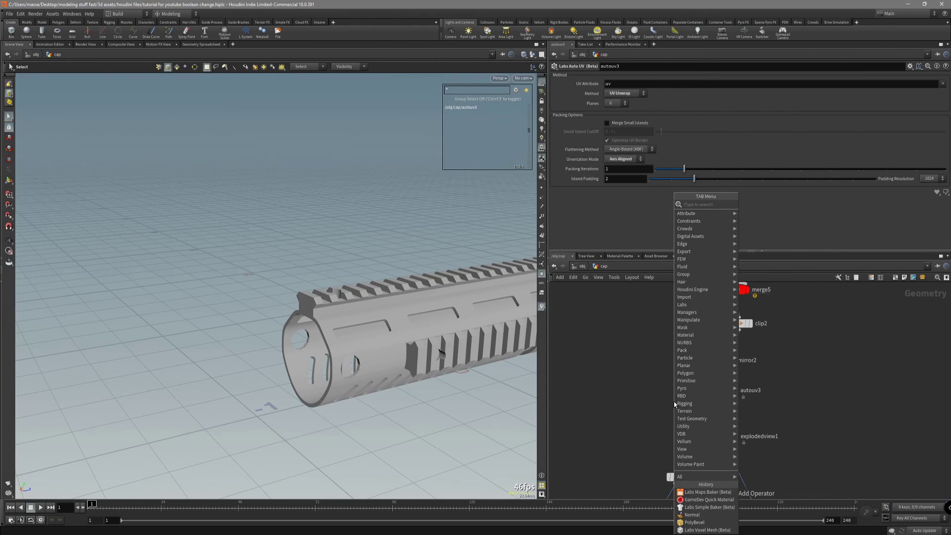
text(qui)
key(Return)
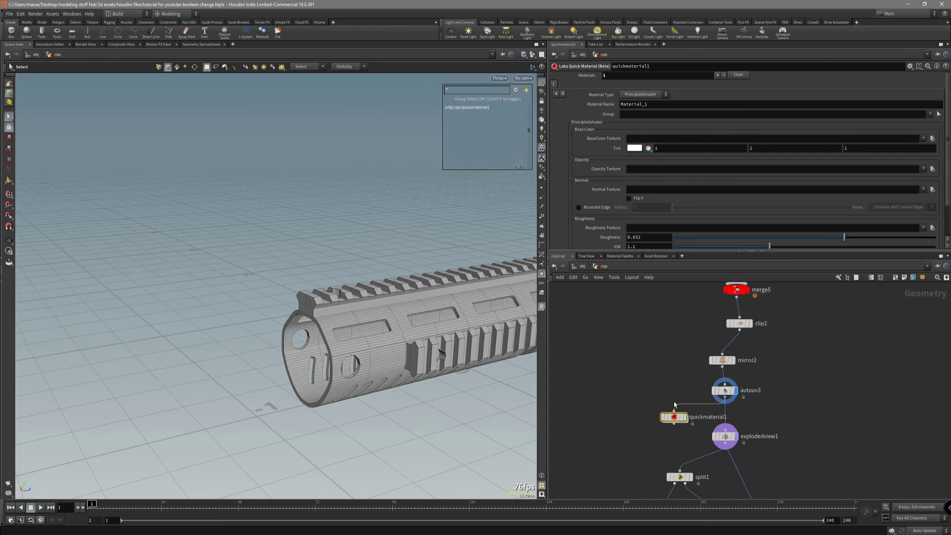
click(685, 417)
drag(679, 419, 664, 419)
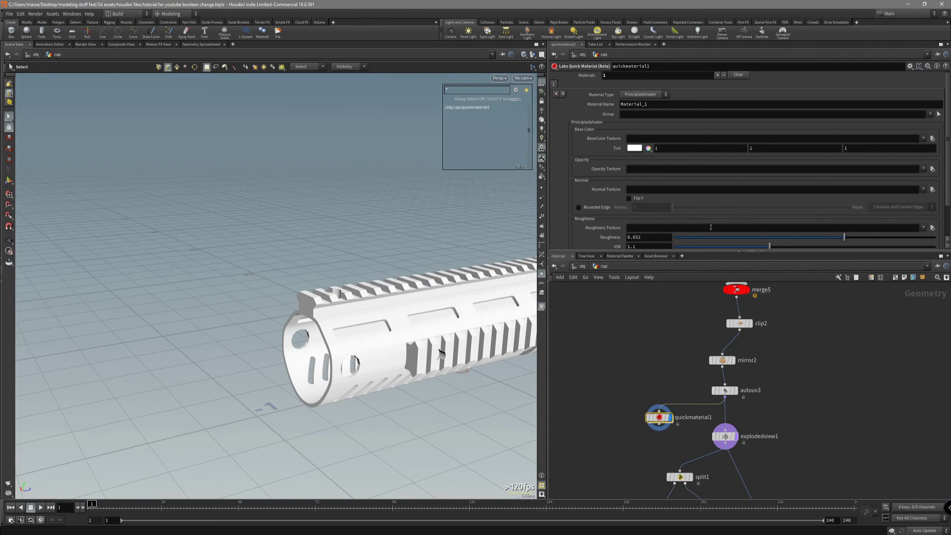
- Check the Maps Baker's output directory for the location of the baked normal map
scroll(788, 421, down, 3)
middle_drag(788, 421, 707, 301)
click(728, 446)
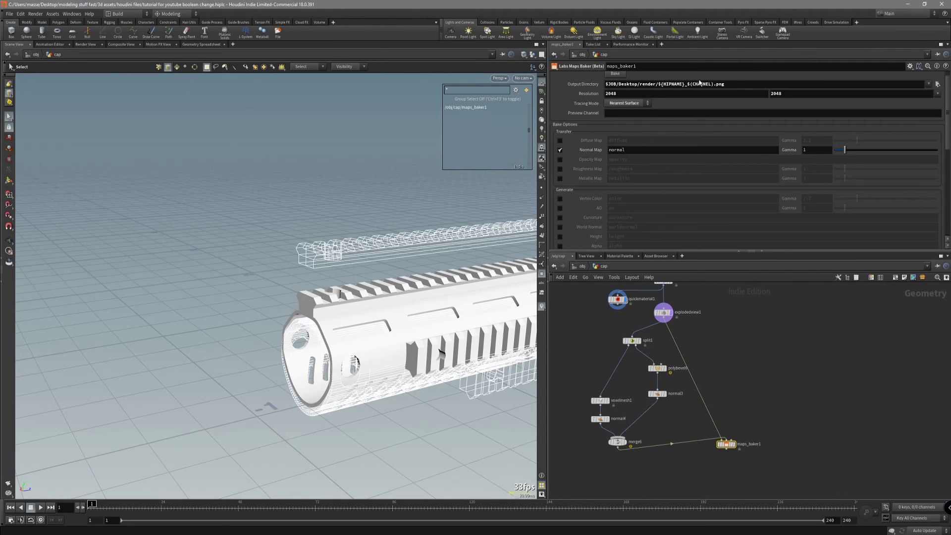
middle_drag(752, 314, 787, 404)
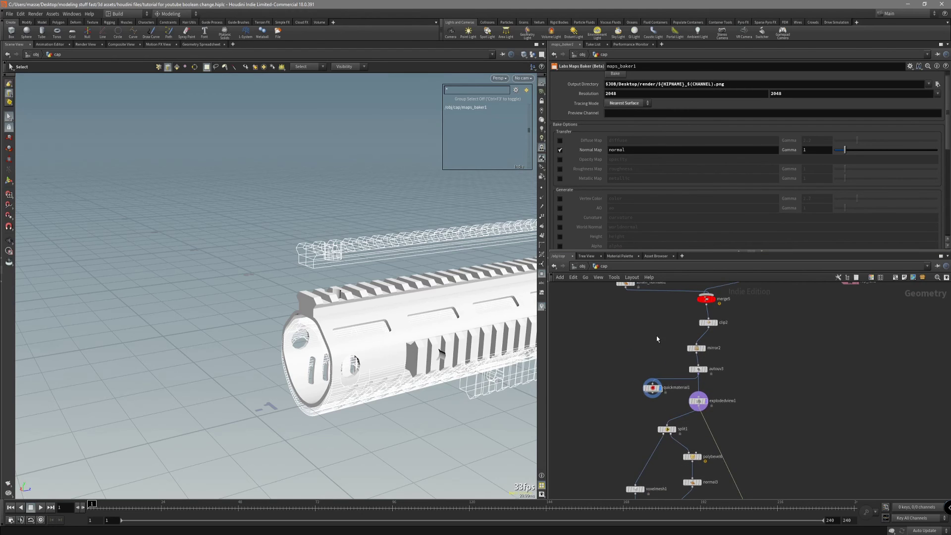
scroll(657, 333, up, 3)
- Load "tutorial for youtube boolean change_normal.png" from the Desktop/render folder as the Quick Material's normal texture
click(643, 415)
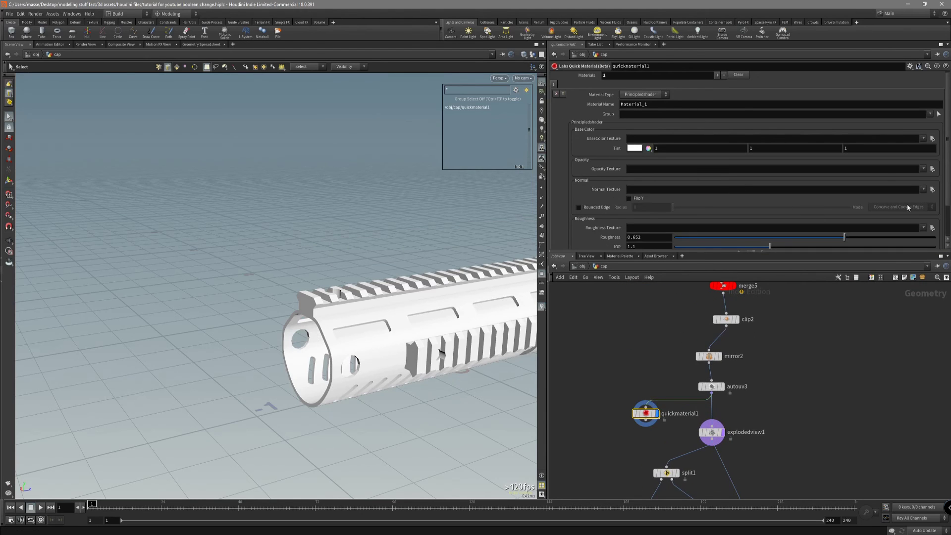
click(924, 189)
click(933, 190)
click(716, 137)
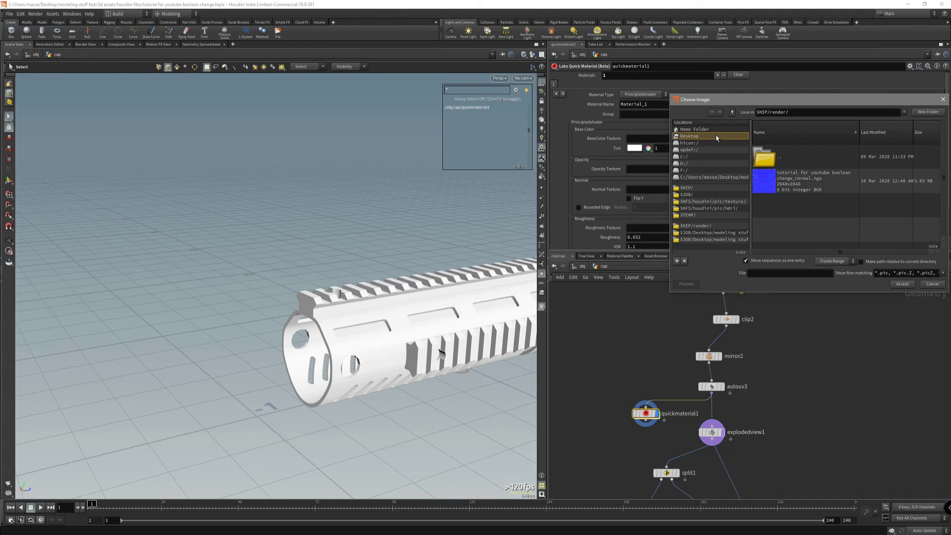
click(717, 136)
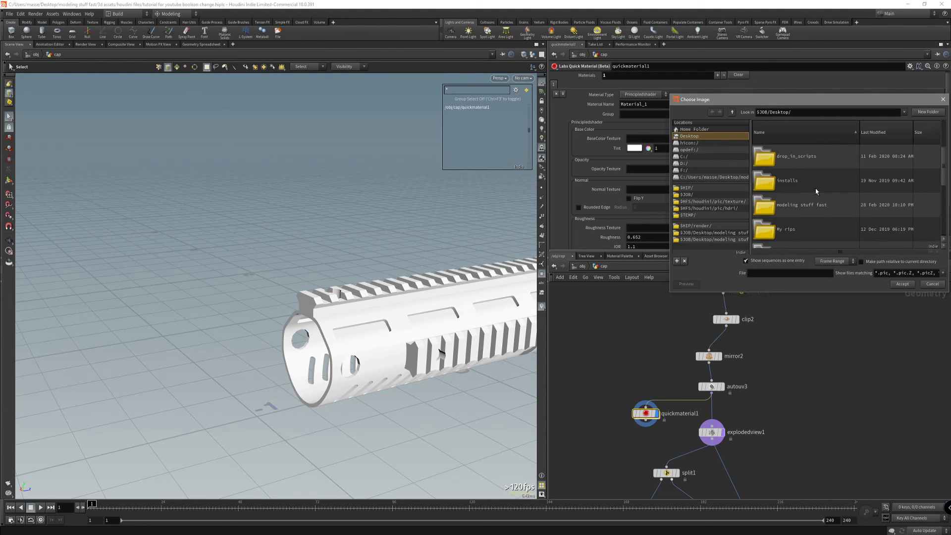
scroll(818, 213, down, 5)
scroll(815, 218, up, 2)
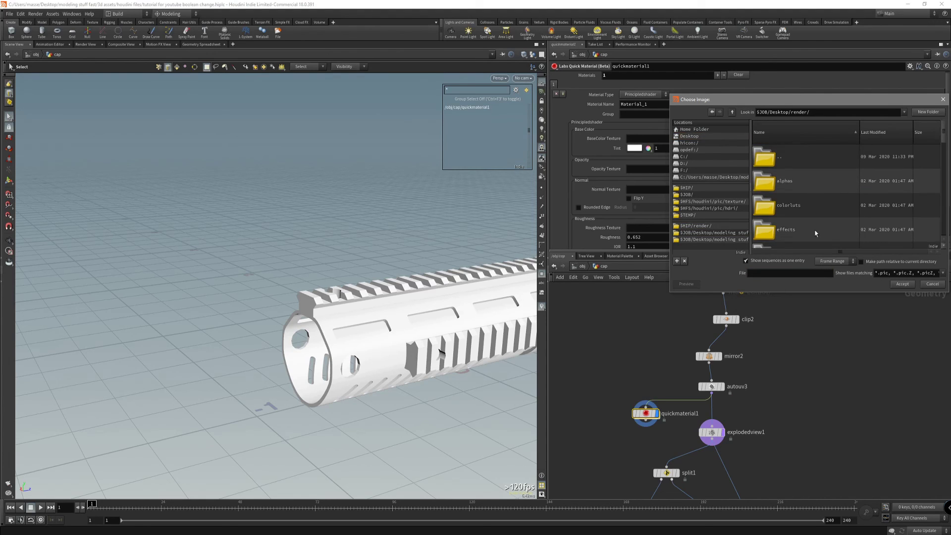
double_click(817, 236)
scroll(817, 241, down, 1)
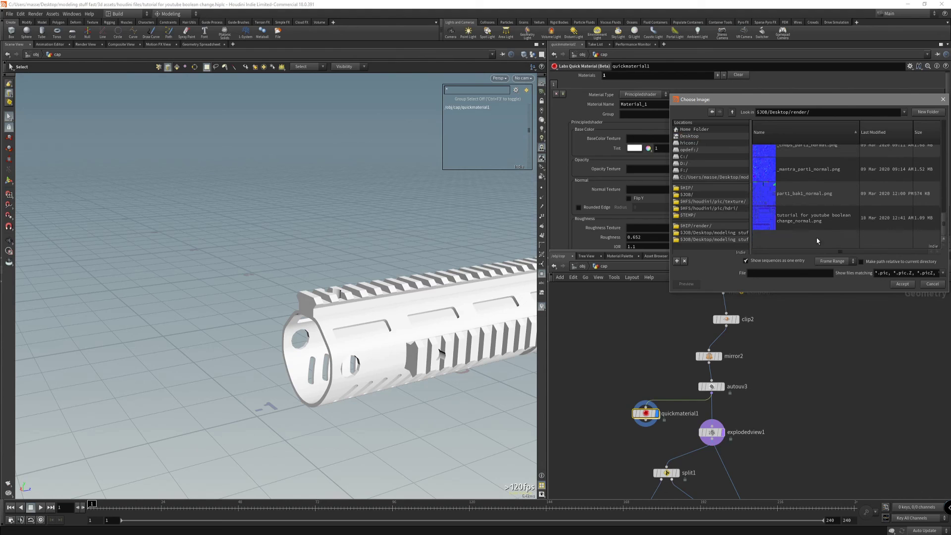
double_click(824, 221)
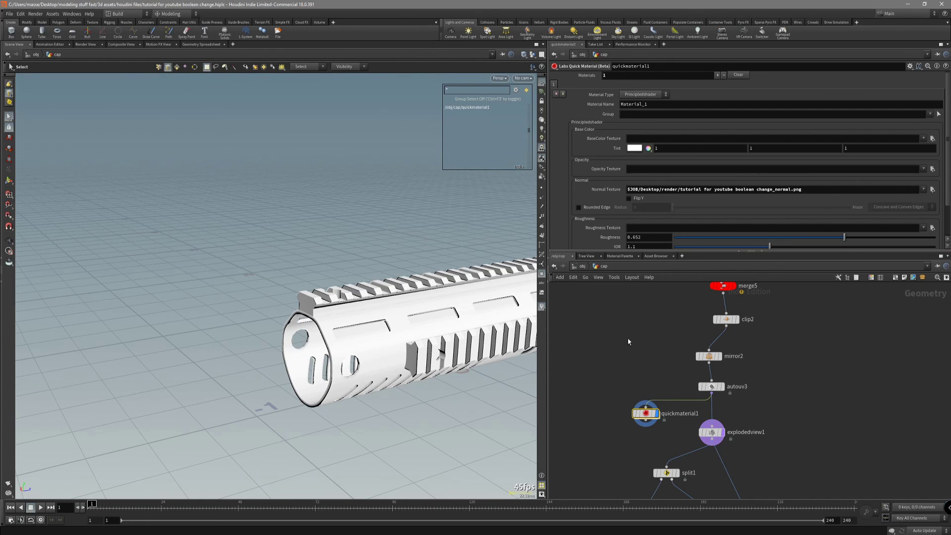
- Enable Flip Y for the normal texture and set the material's tint to a 0.5 grey
click(639, 199)
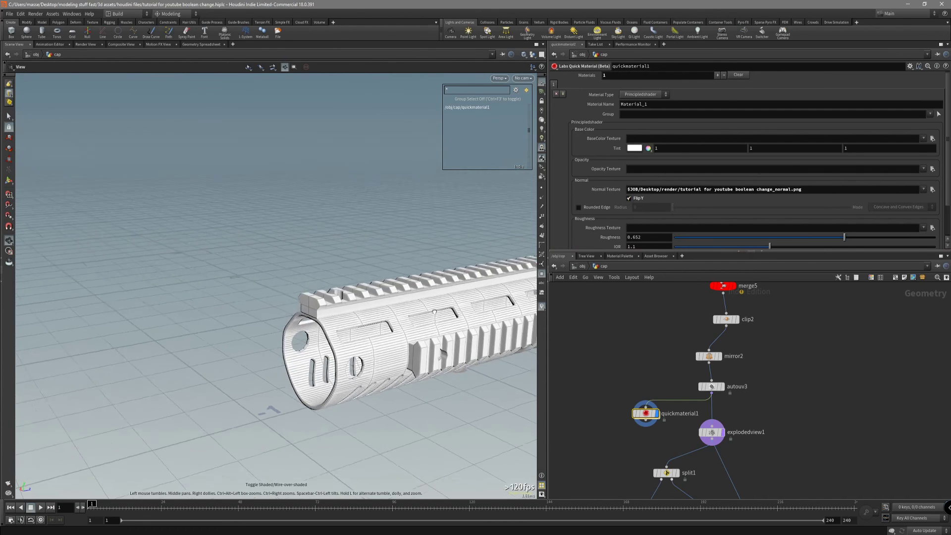
click(640, 149)
click(693, 138)
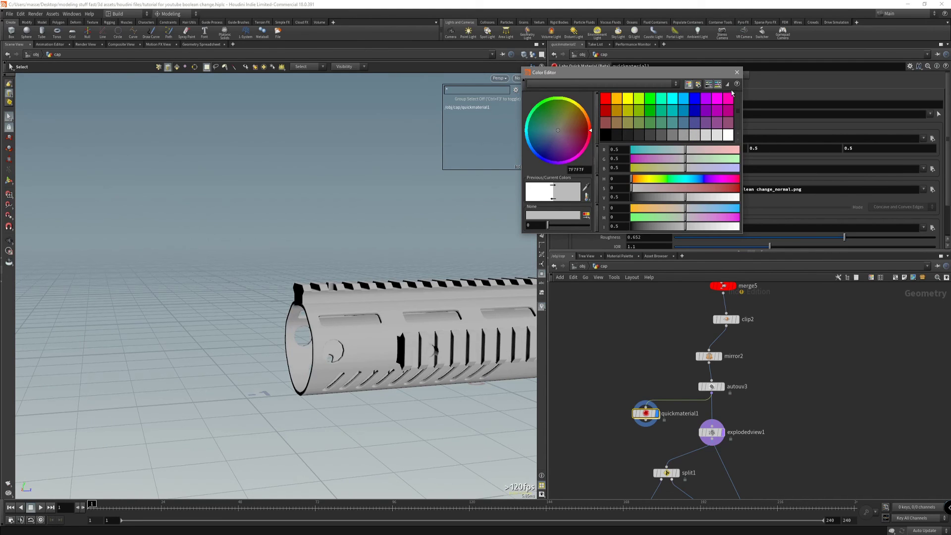
click(737, 72)
alt+drag(369, 292, 344, 337)
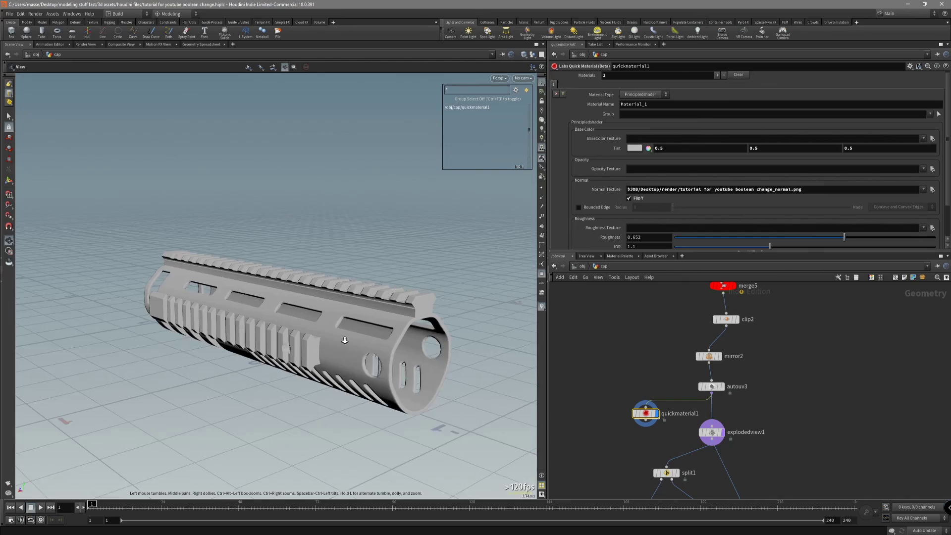
alt+right_drag(344, 337, 452, 309)
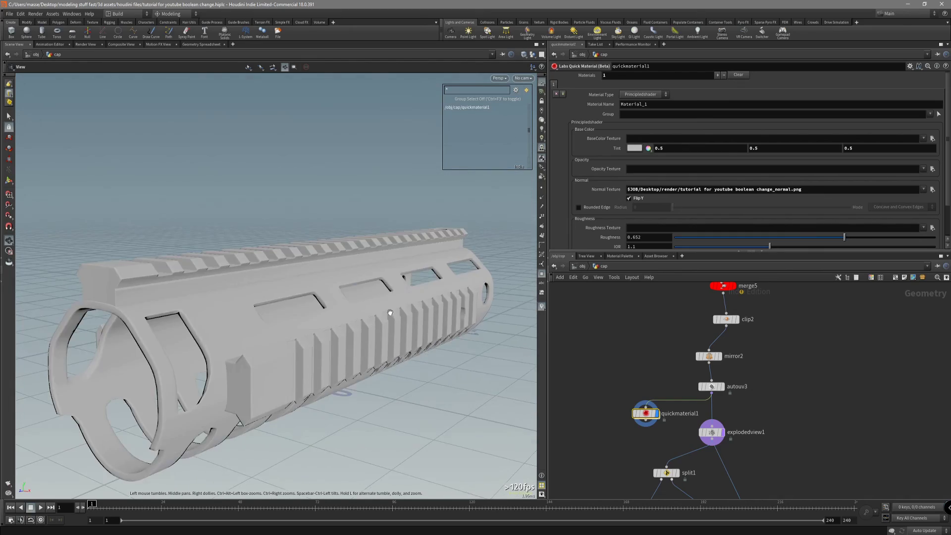